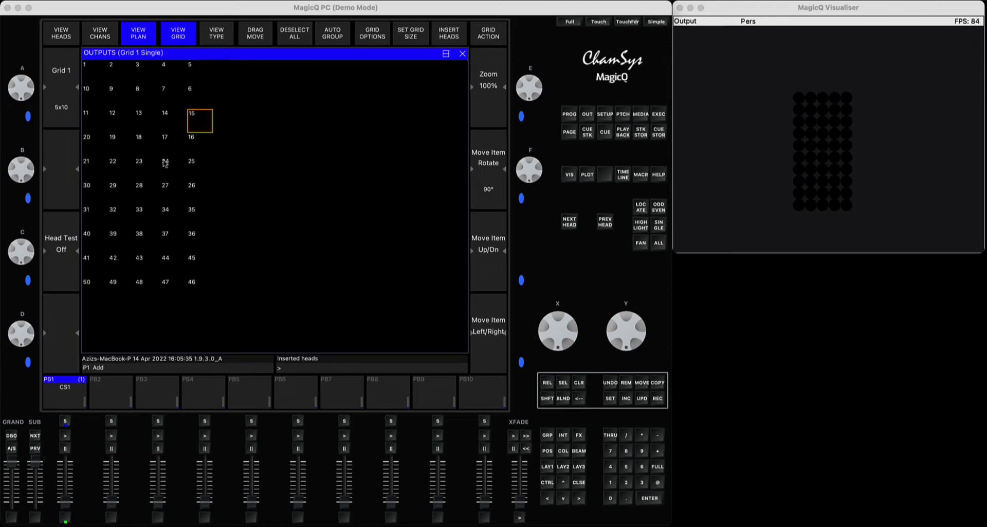
Step: Select head 14 in Grid 1, and run and release the CS1 cue stack on playback 1 to preview its chase
left_click(170, 117)
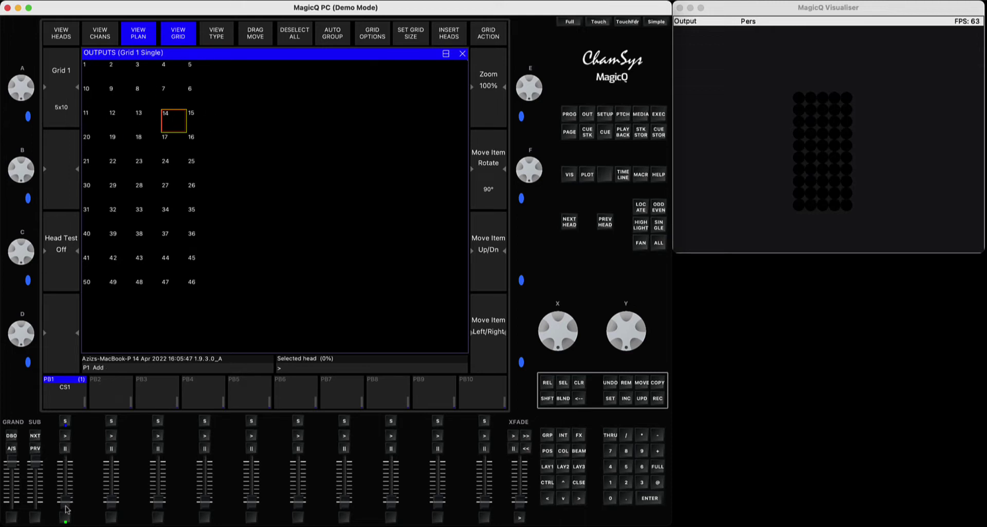
left_click(64, 435)
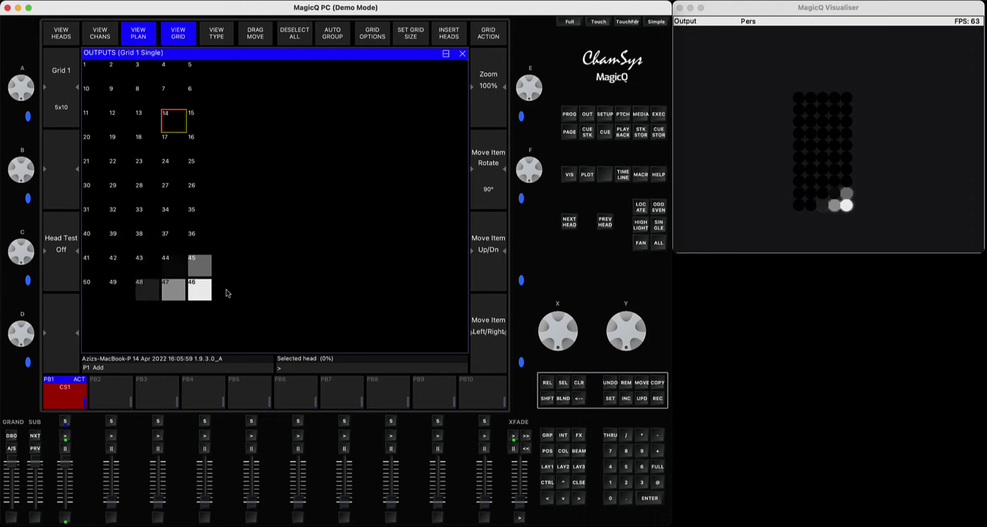
left_click(66, 448)
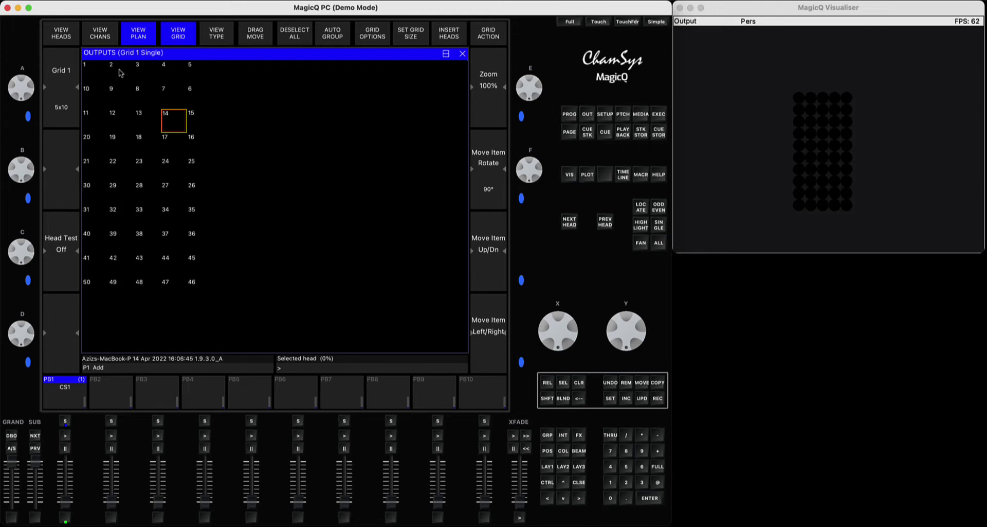
Step: Switch the outputs plan view to Grid 2 and set its size to 5/10
left_click(187, 99)
left_click(50, 103)
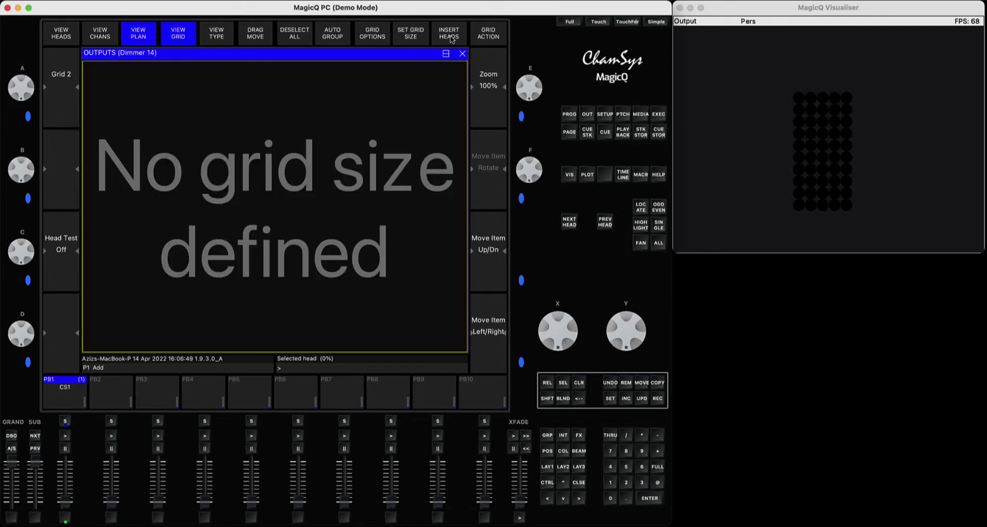
left_click(421, 30)
type("5/10")
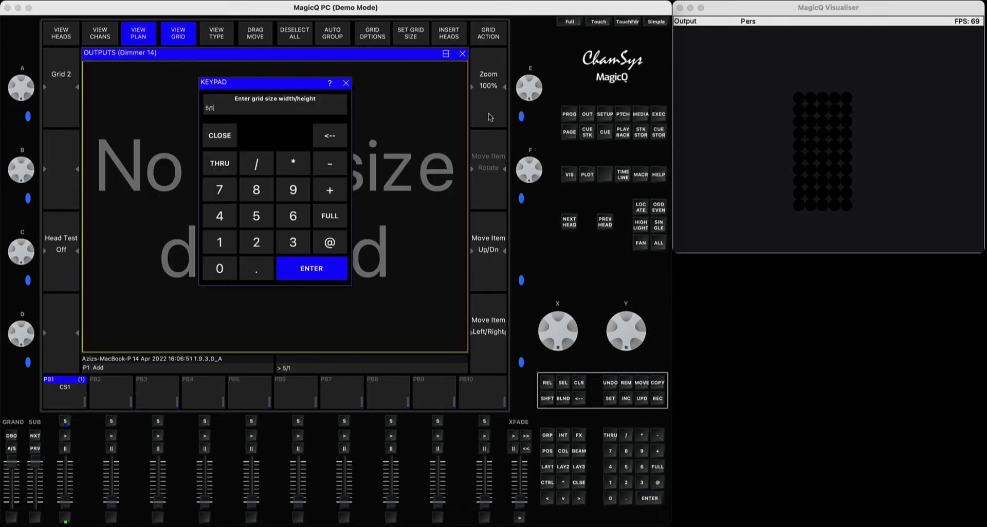
key("Return")
left_click(281, 166)
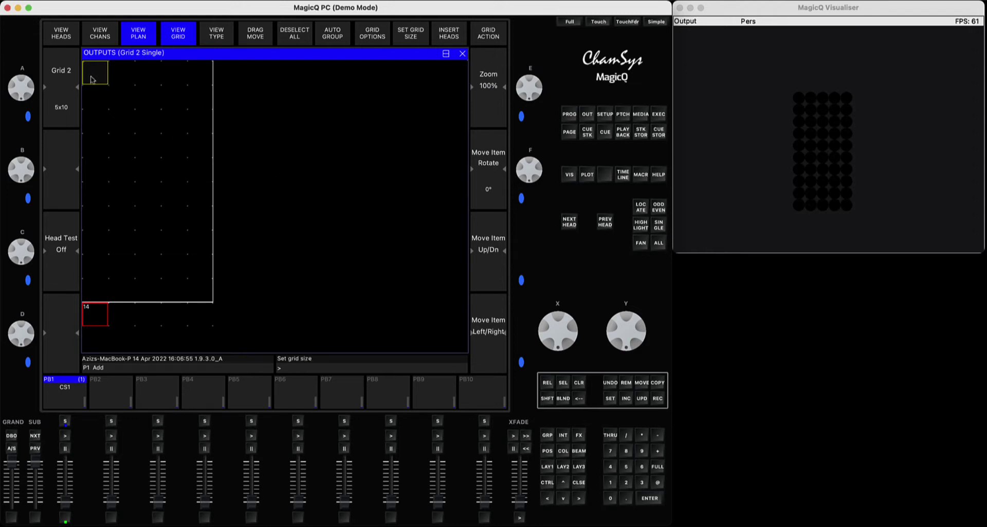
Step: Insert heads 1 to 5 across the first row of Grid 2 and head 6 directly below head 5
key("a")
key("Return")
key("Return")
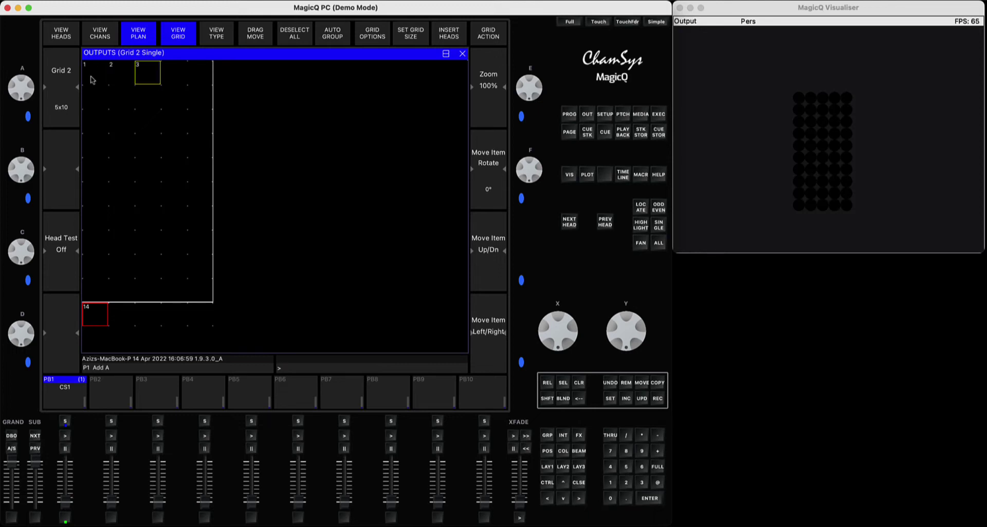
key("Return")
key("Return")
key("Return")
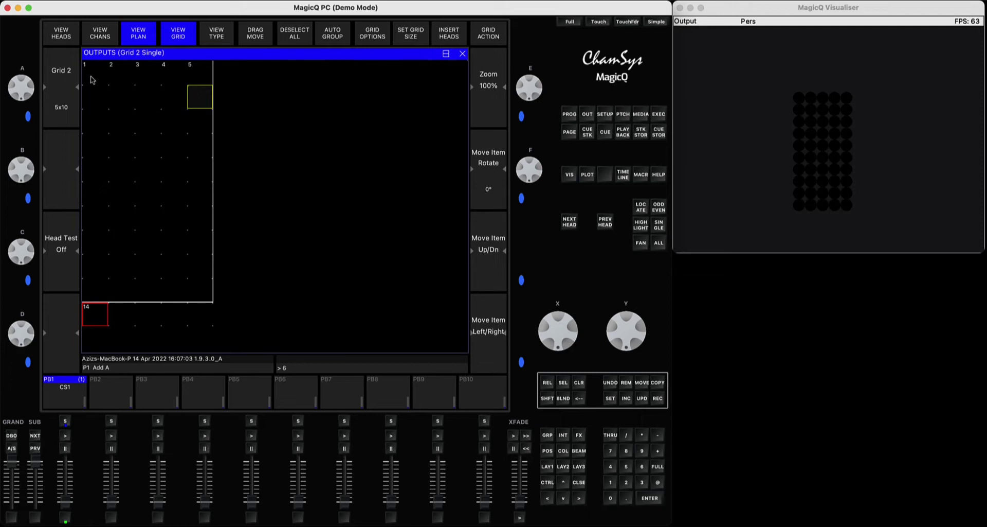
key("Return")
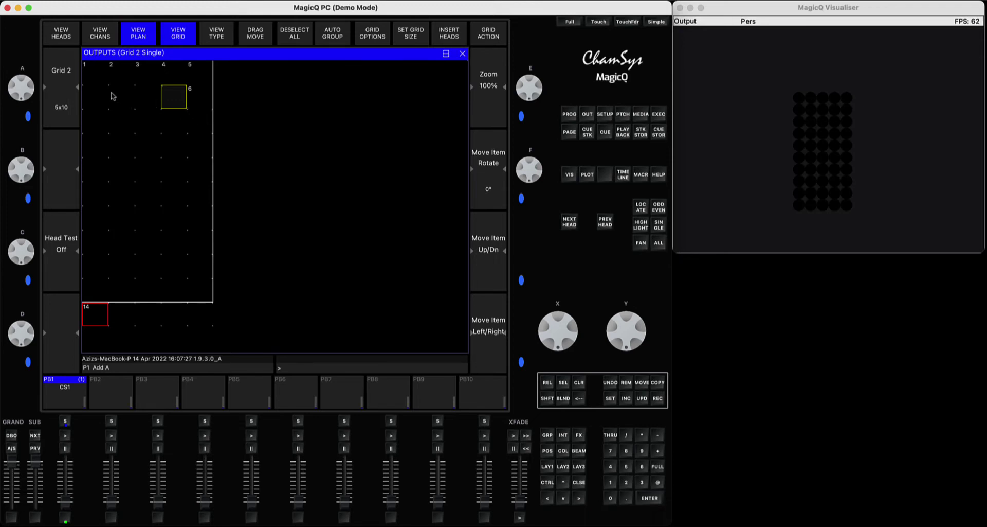
Step: Remove heads 1 to 5 from the first row of Grid 2
left_click_drag(93, 75, 194, 93)
left_click_drag(104, 75, 200, 73)
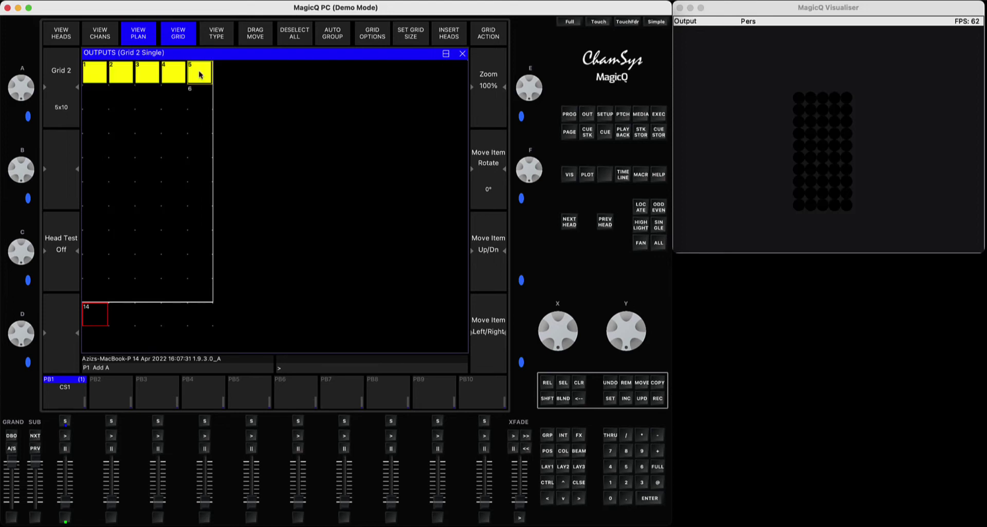
left_click(627, 384)
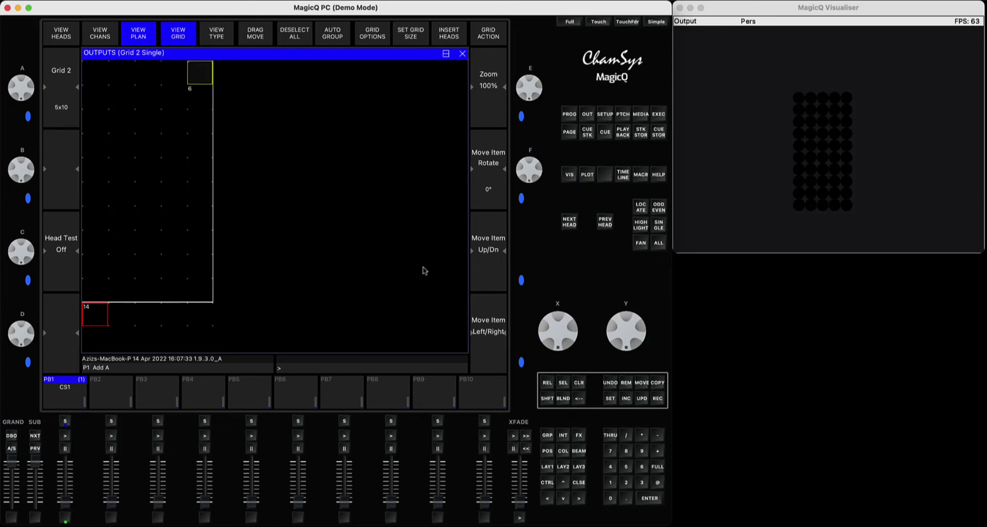
Step: Switch to the Excel workbook Book1 and examine the zigzag numbering and its formulas in A1:E10
key("super+Tab")
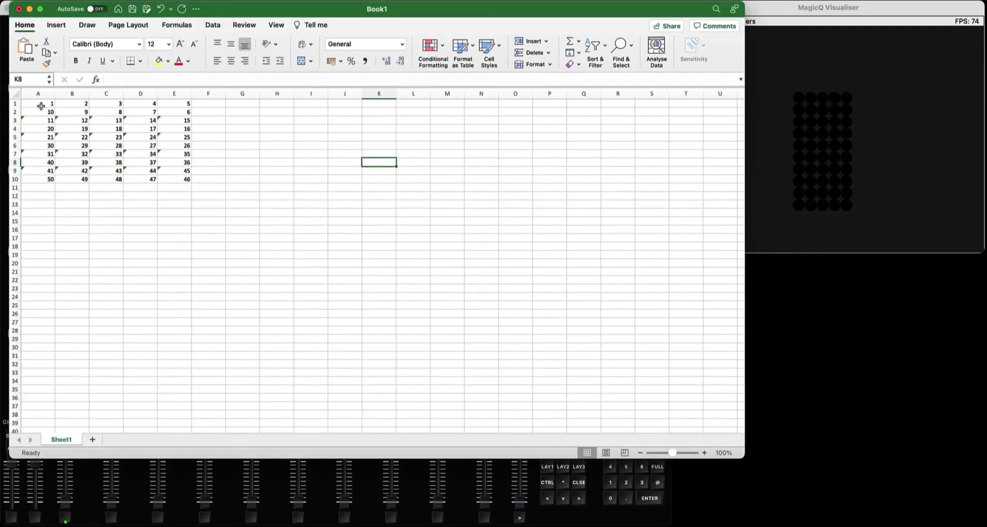
left_click(267, 106)
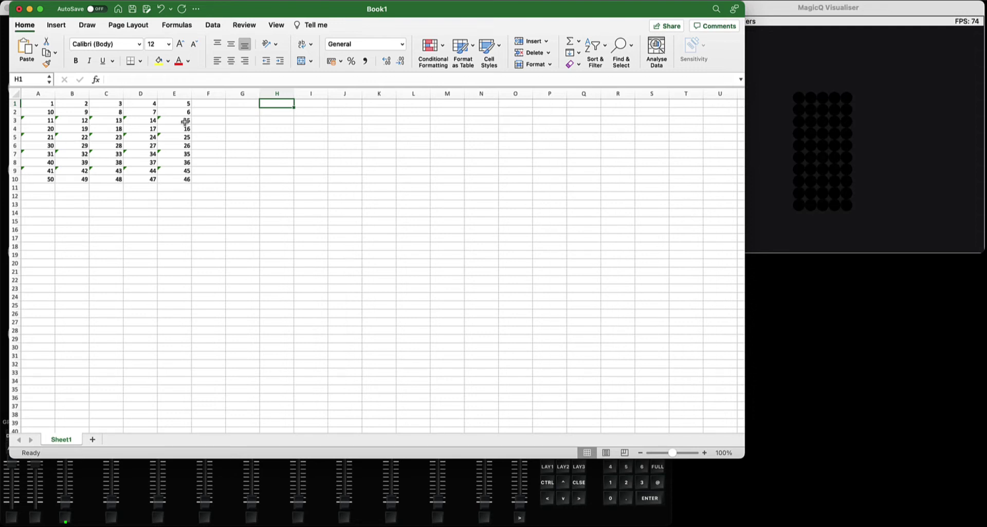
left_click(184, 121)
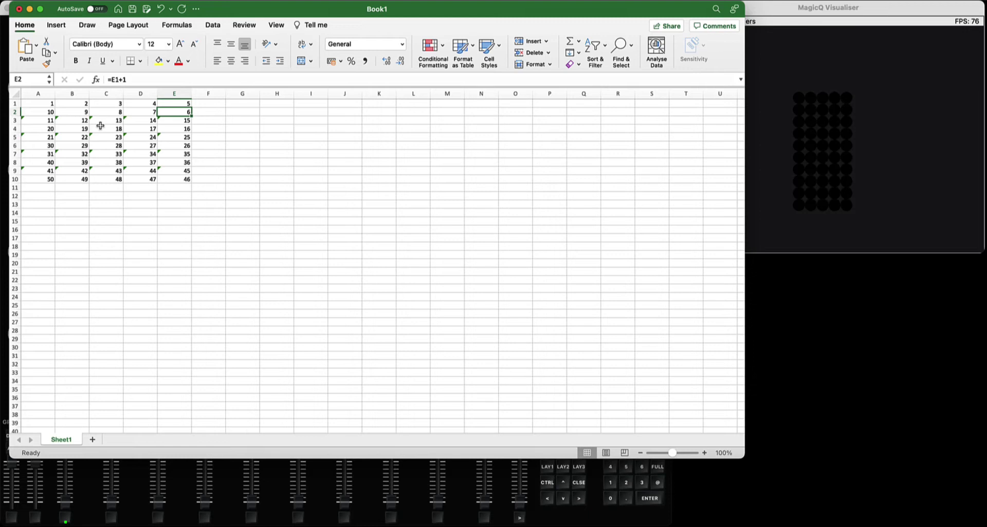
left_click(50, 121)
left_click(92, 112)
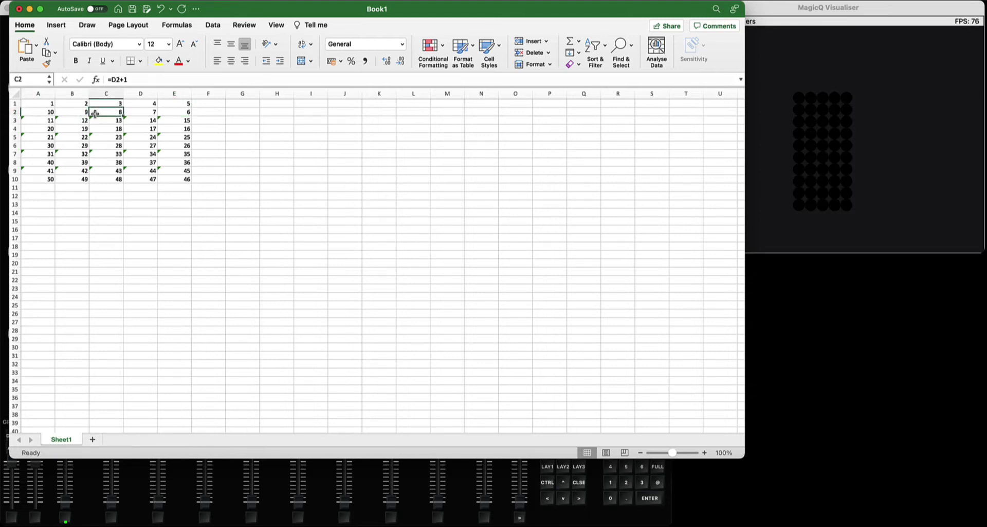
left_click(109, 136)
left_click(41, 120)
left_click(85, 112)
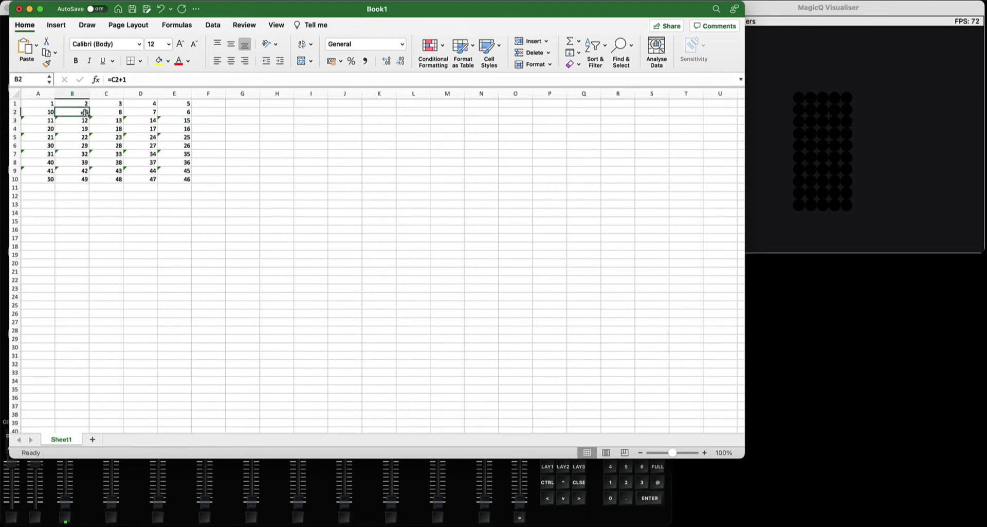
left_click(150, 110)
left_click(177, 110)
left_click(263, 113)
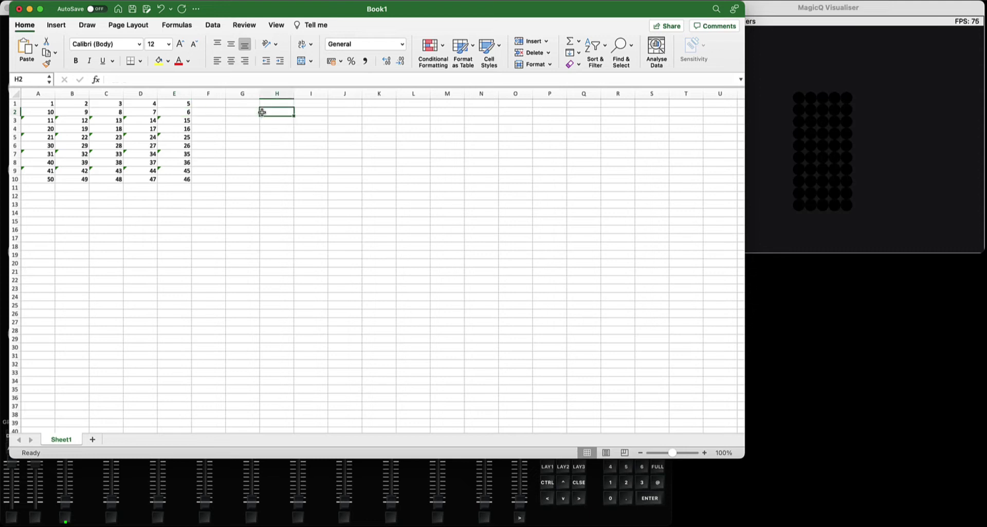
Step: Enter the numbers 1, 2, 3, 4 and 5 across cells H1 to L1
left_click(291, 104)
type("1")
key("Tab")
type("2")
key("Tab")
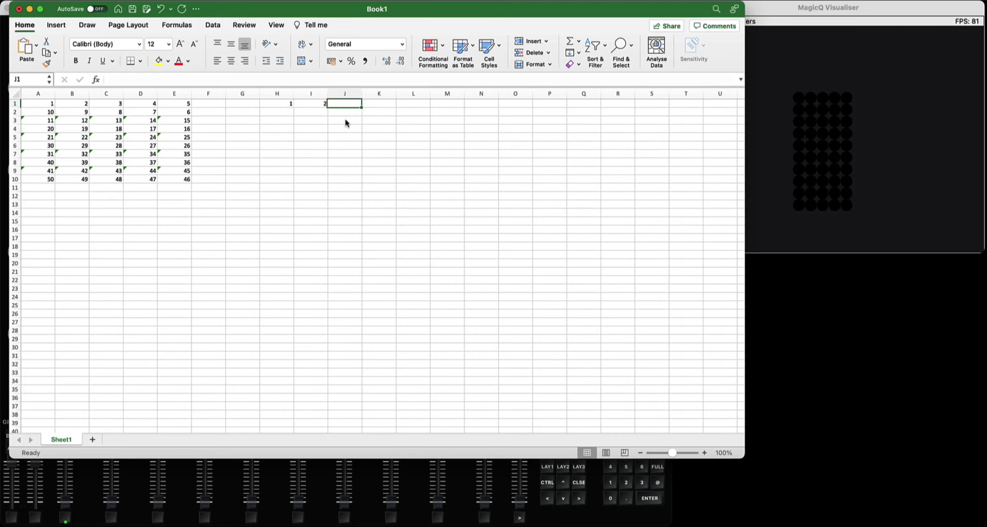
type("3")
key("Tab")
type("4")
key("Tab")
type("5")
left_click(420, 128)
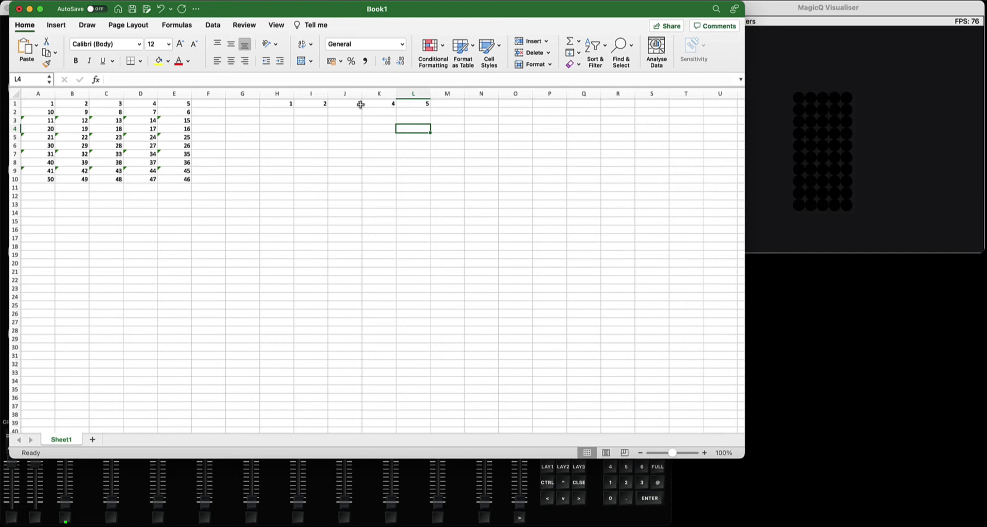
Step: Enter the formula =L1+1 in cell L2
left_click(420, 115)
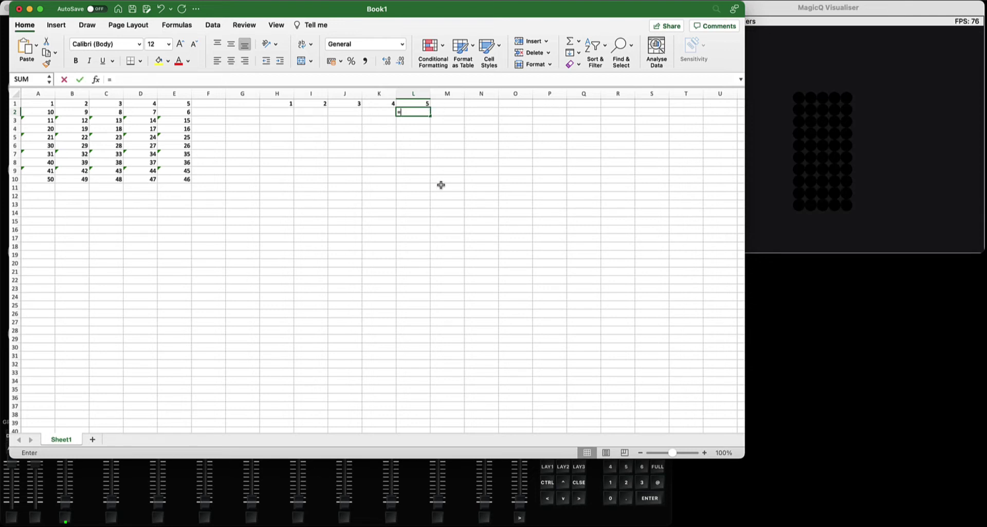
left_click(422, 105)
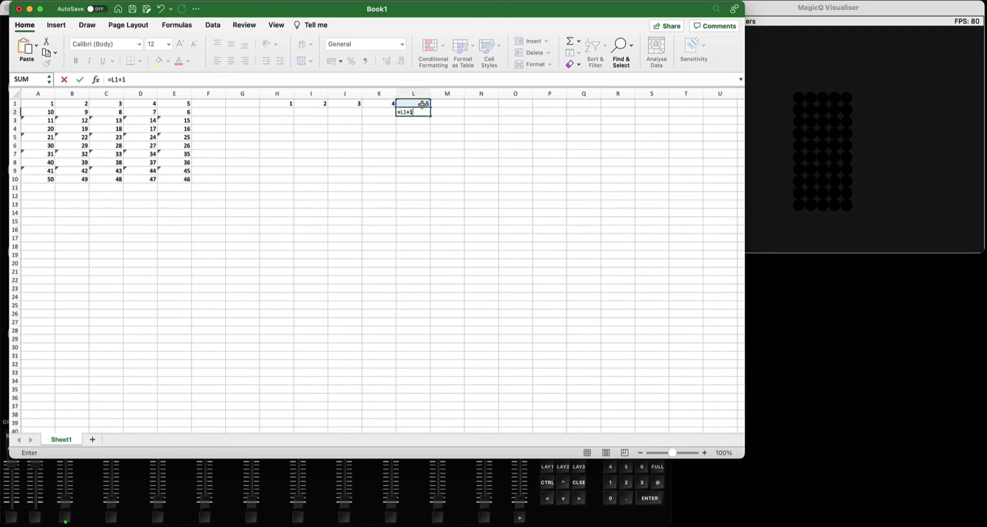
type("+1")
key("Return")
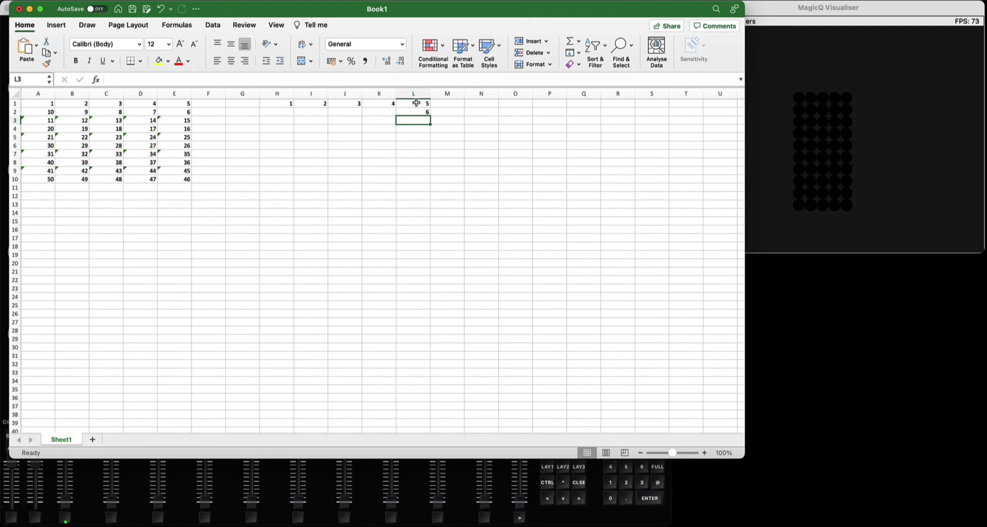
Step: Enter the formula =L2+1 in cell K2 to continue the second row's numbering from right to left
left_click(419, 105)
left_click(388, 111)
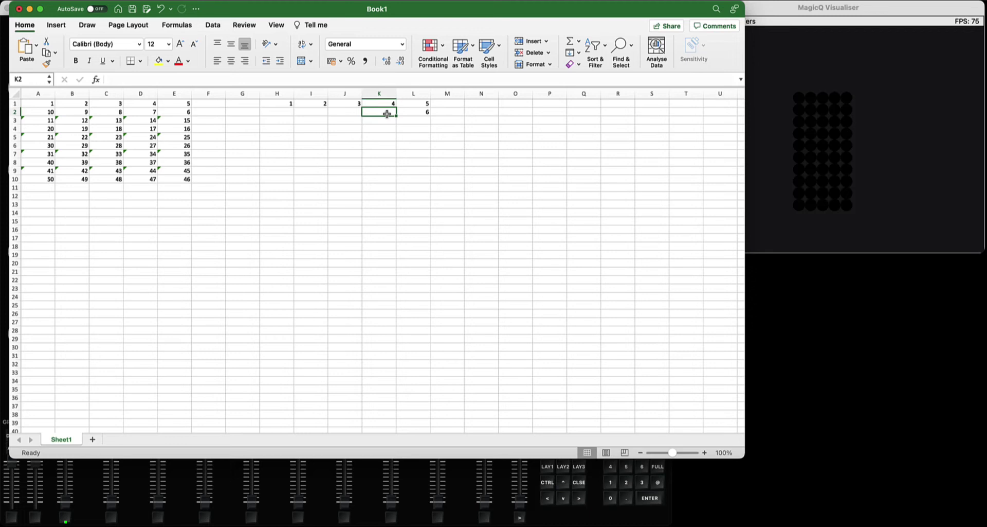
type("=")
left_click(419, 112)
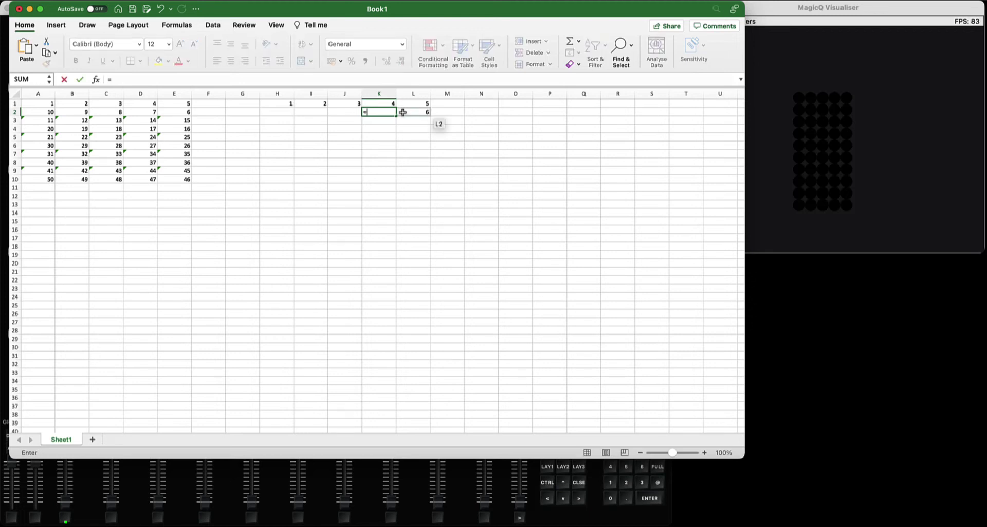
type("+")
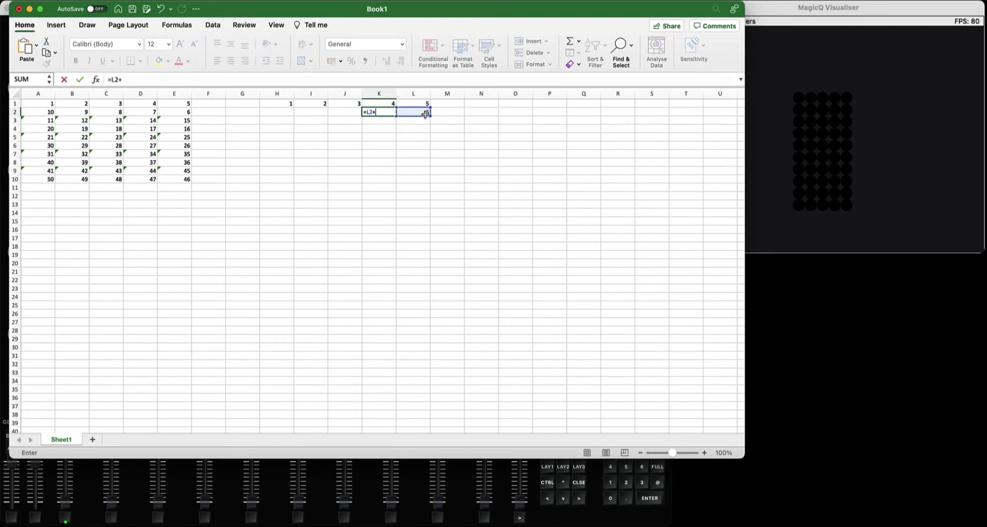
type("1")
key("Return")
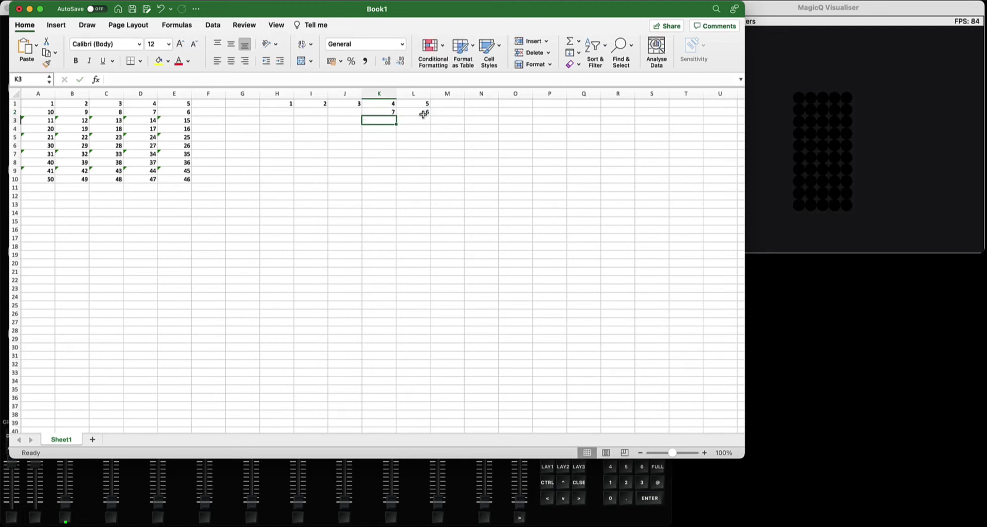
Step: Enter the formula =K2+1 in cell J2 and =J2+1 in cell I2
left_click(345, 111)
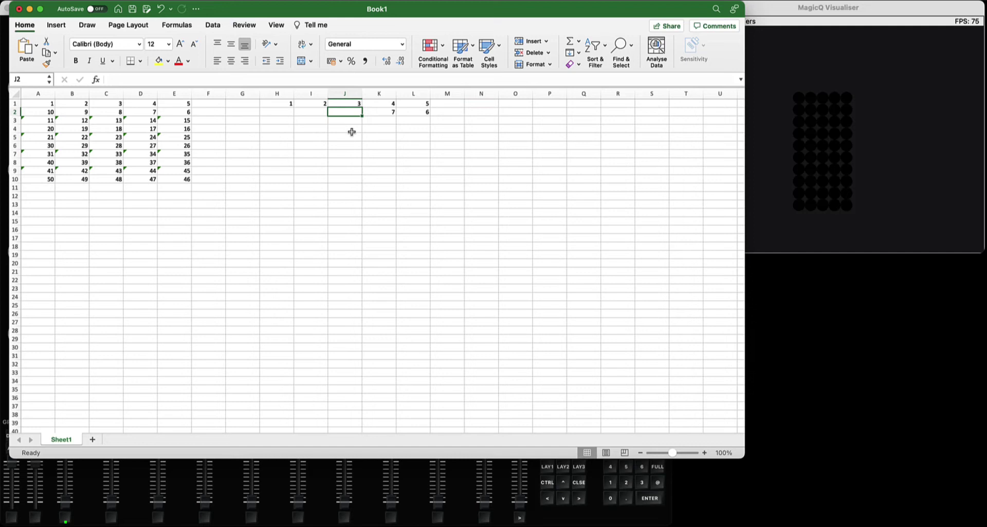
type("=")
left_click(383, 112)
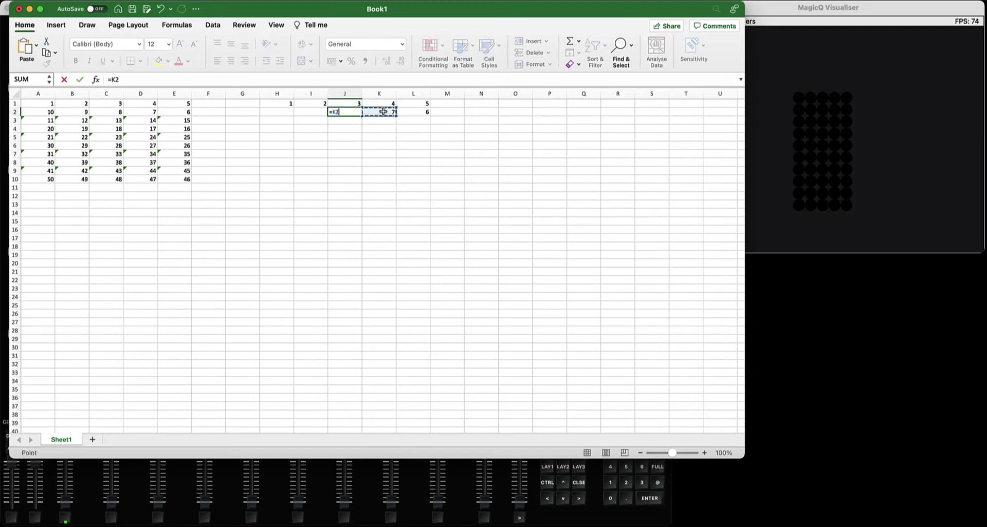
type("+1")
key("Return")
left_click(316, 112)
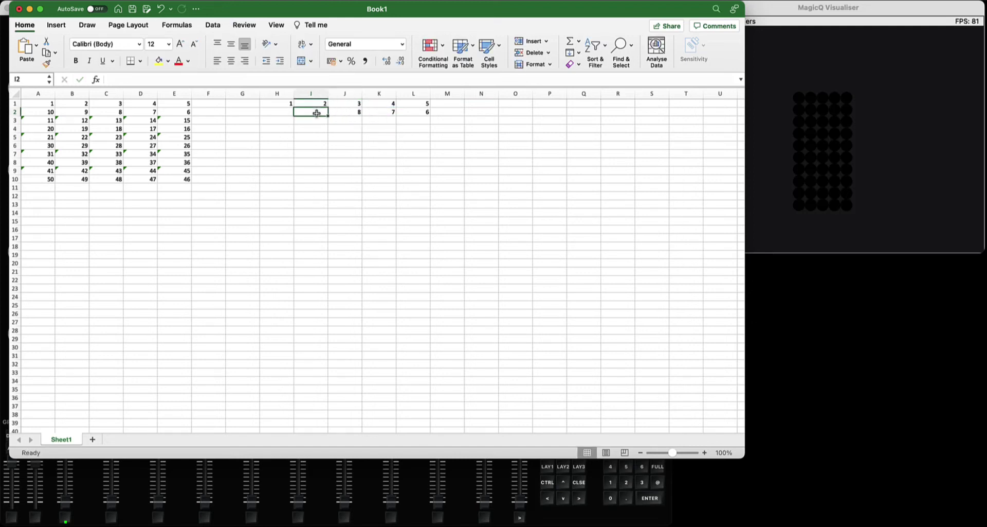
type("=")
left_click(348, 113)
type("+1")
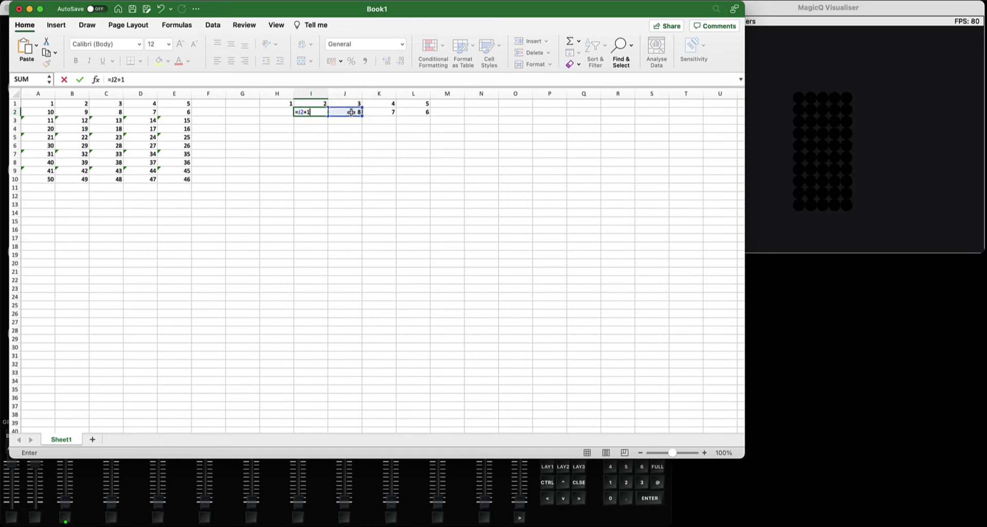
key("Return")
Step: Complete the second row with the formula =I2+1 in cell H2
left_click(278, 113)
type("=")
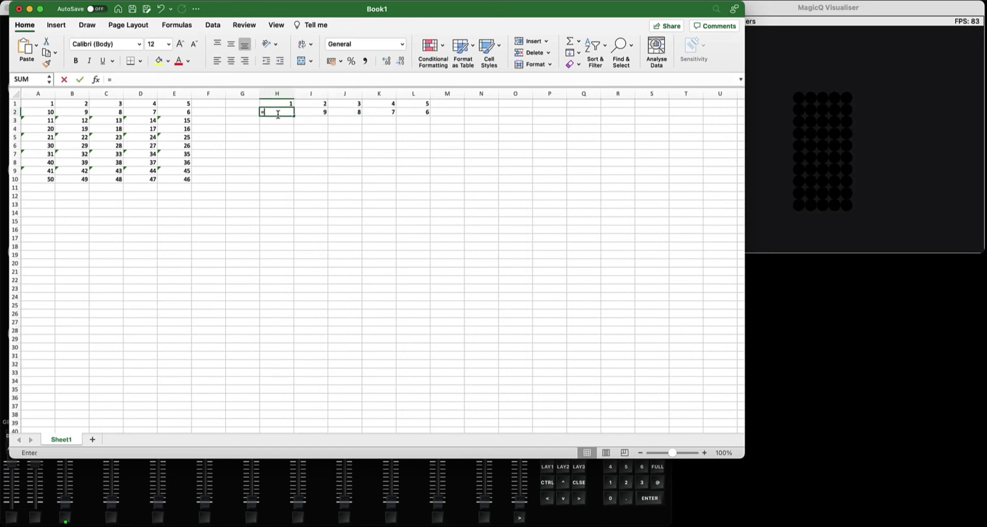
left_click(311, 112)
type("+1")
key("Return")
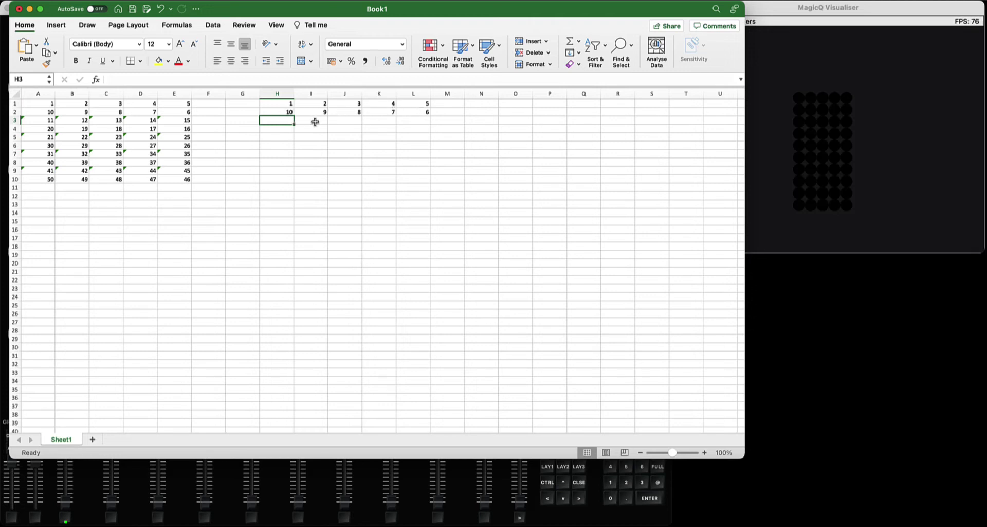
Step: Start the third row with the formula =H2+1 in cell H3 and select I3
type("=")
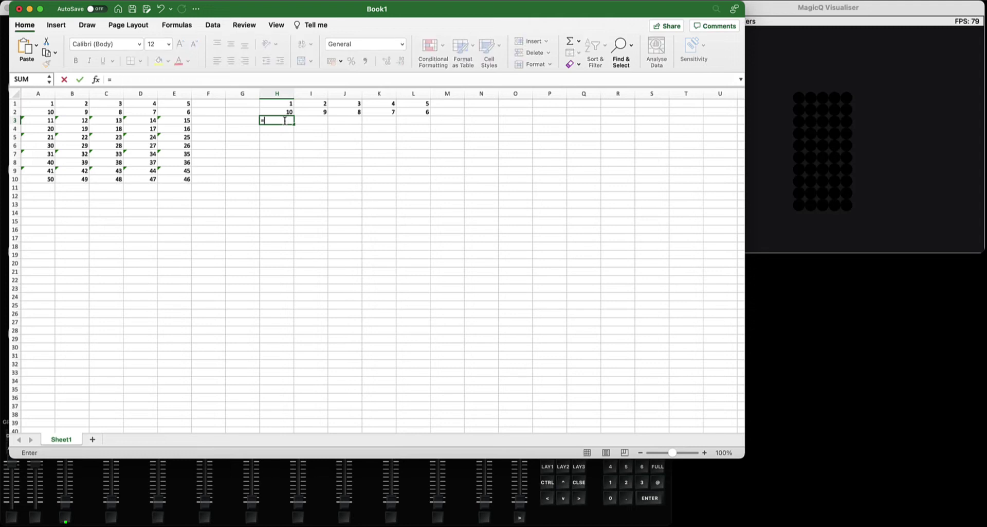
left_click(287, 112)
type("+1")
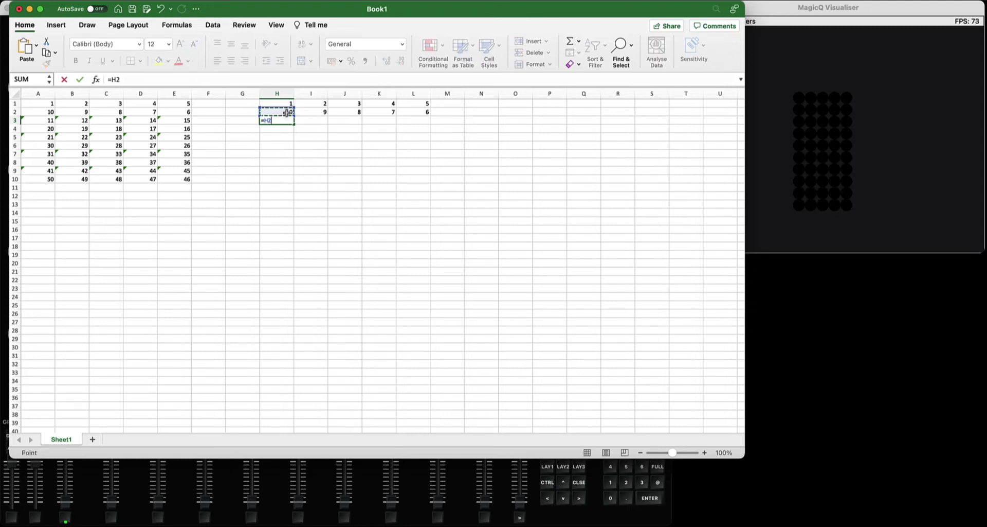
key("Return")
left_click(308, 120)
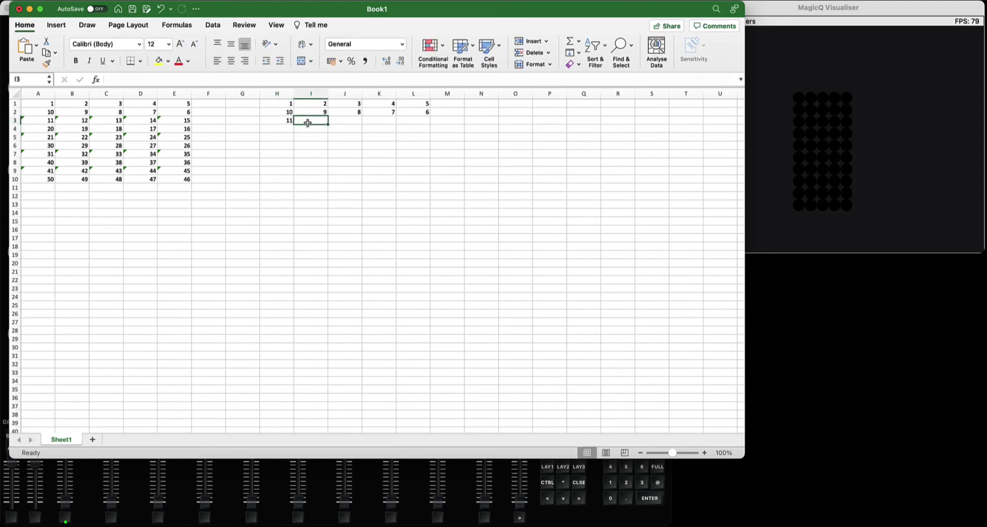
Step: Continue the third row with the formulas =H3+1 in cell I3 and =I3+1 in cell J3
type("=")
left_click(282, 121)
type("+1")
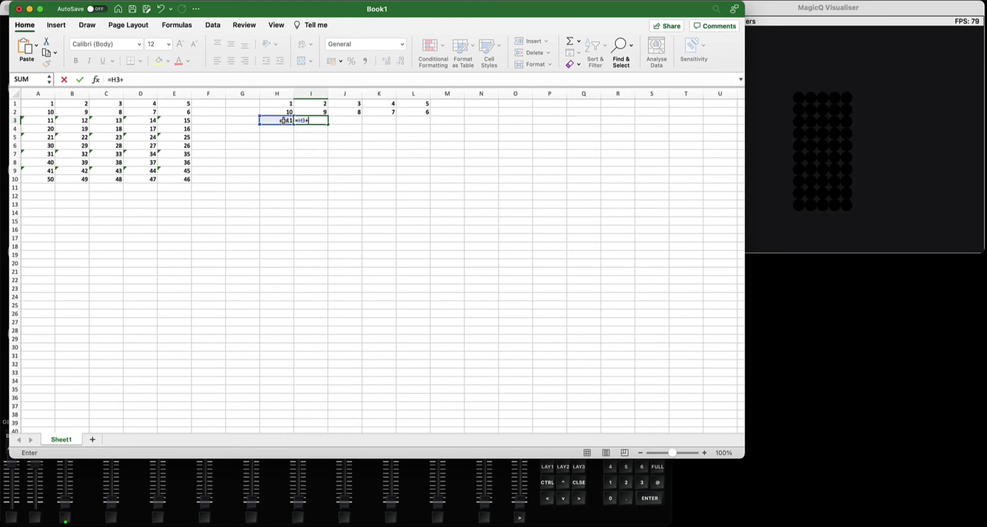
key("Return")
left_click(346, 121)
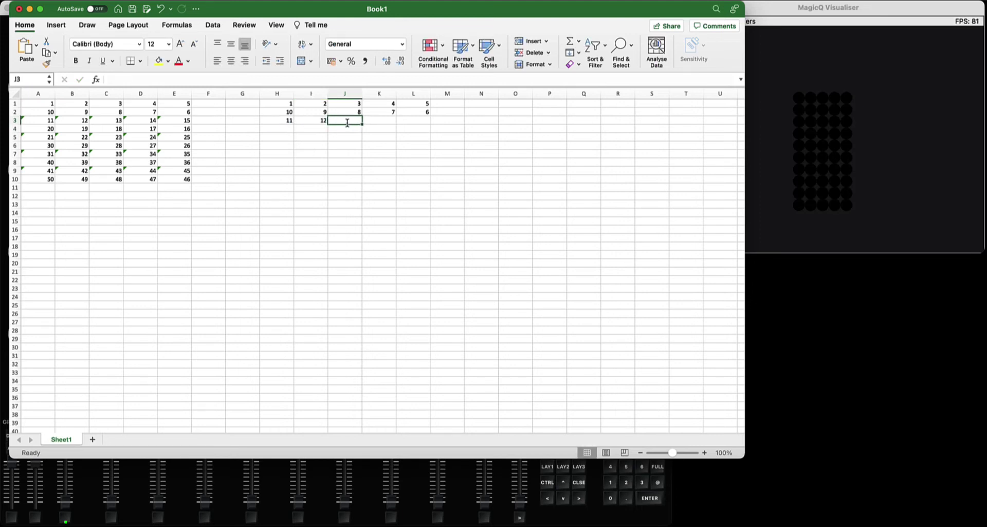
type("=")
left_click(324, 121)
type("+1")
key("Return")
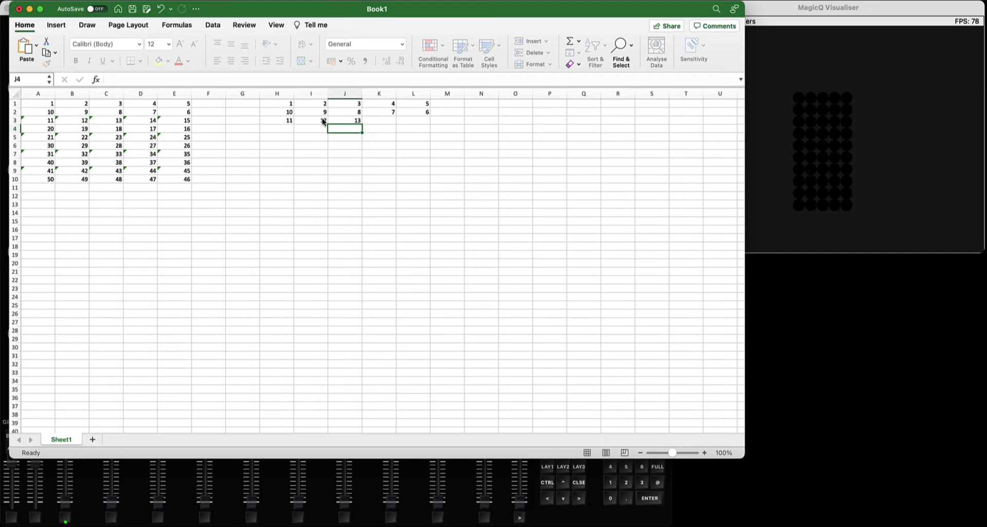
Step: Complete the third row with the formulas =J3+1 in cell K3 and =K3+1 in cell L3
left_click(391, 120)
type("=")
left_click(360, 120)
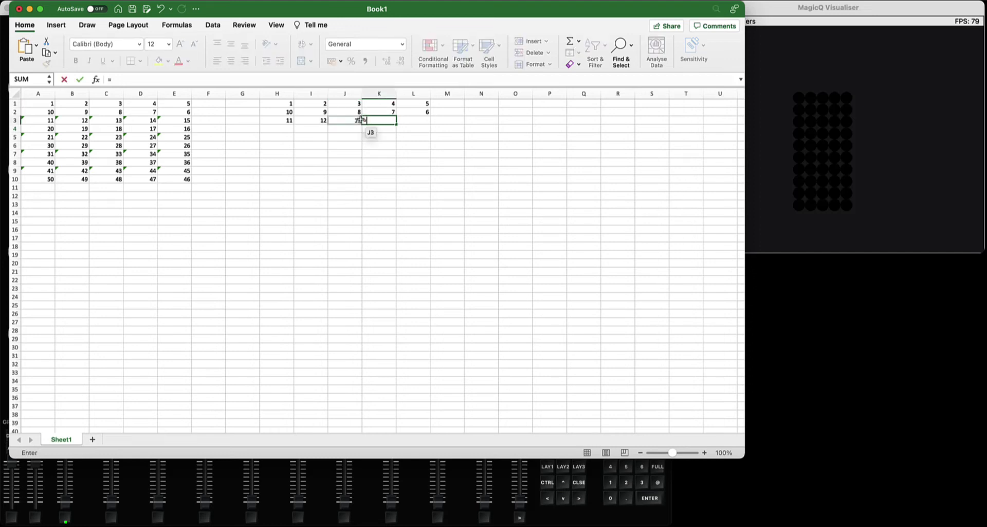
type("+1")
key("Return")
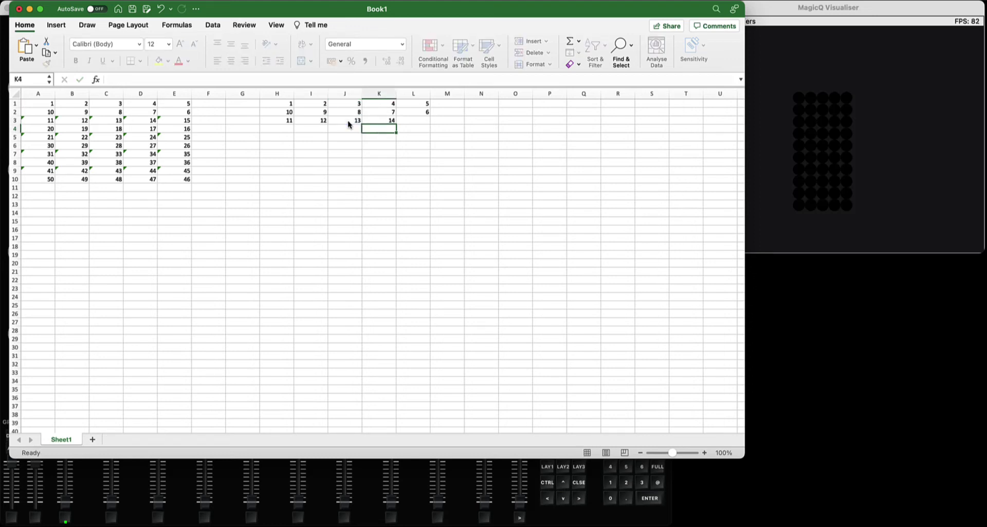
left_click(414, 121)
type("=")
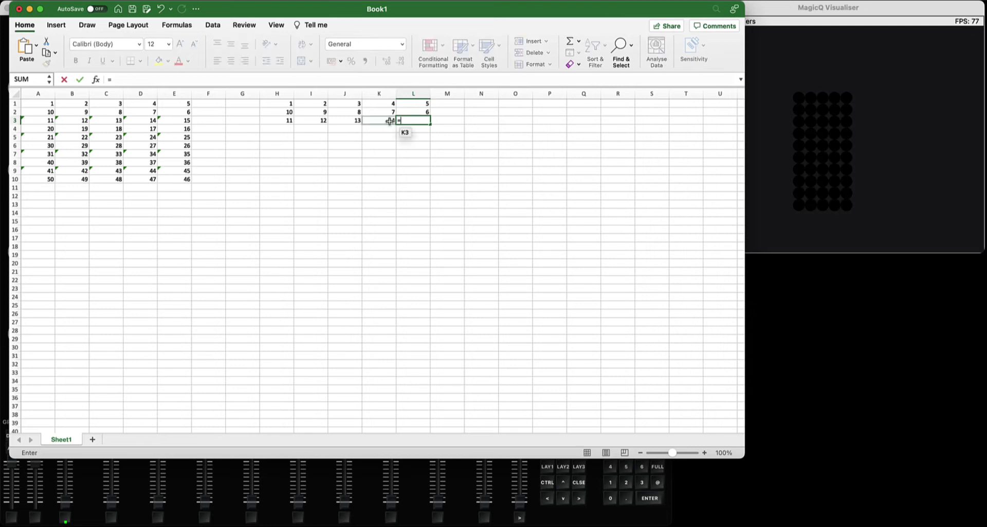
left_click(390, 120)
type("+1")
key("Return")
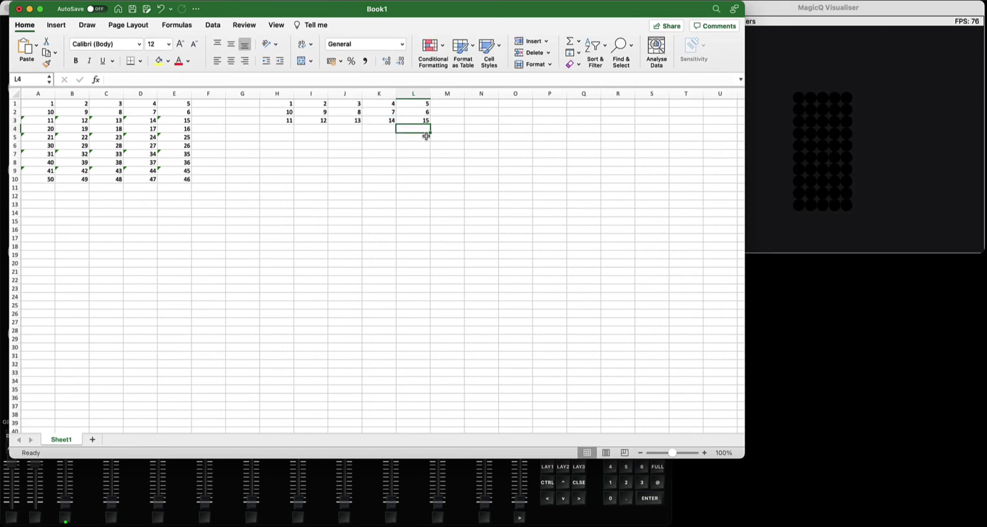
left_click(436, 145)
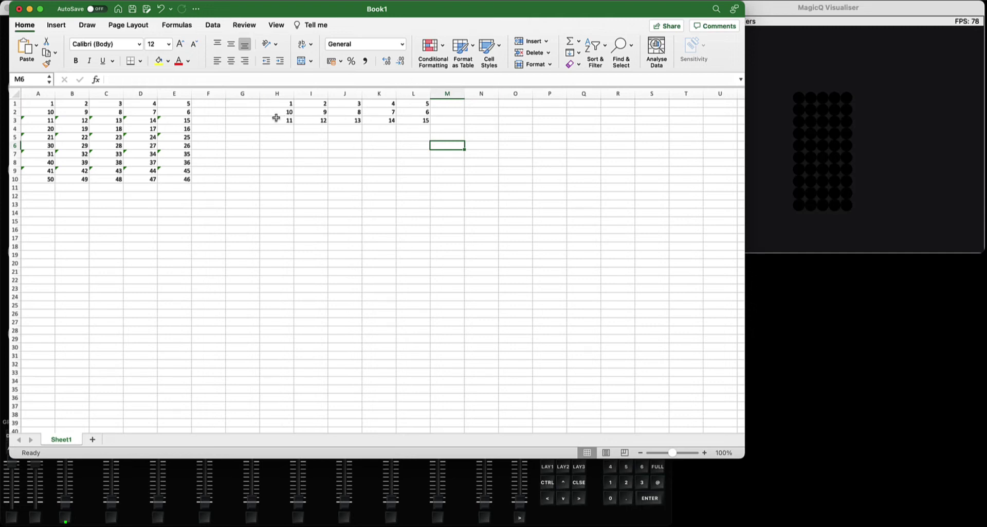
Step: Fill the two formula rows H2:L3 down to row 10 to extend the zigzag numbering
left_click_drag(279, 113, 419, 121)
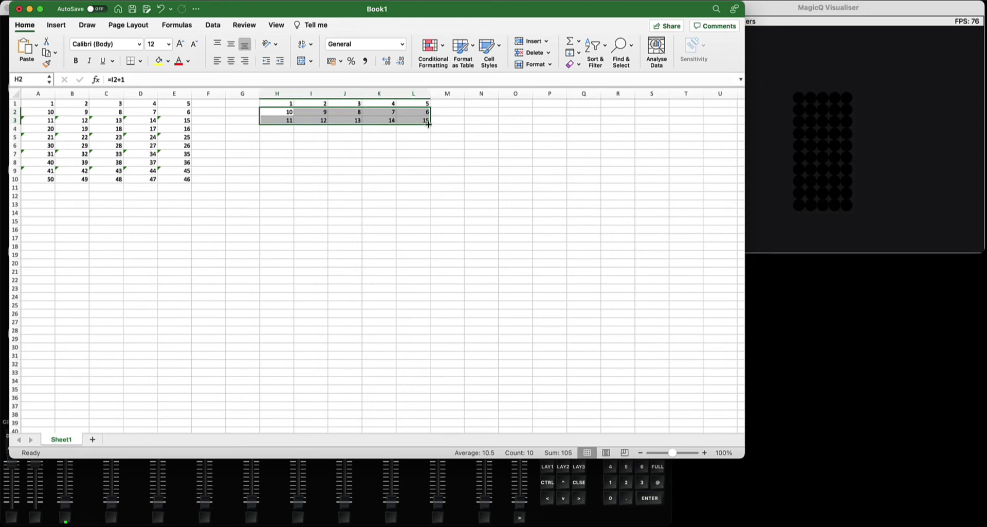
left_click_drag(431, 124, 426, 183)
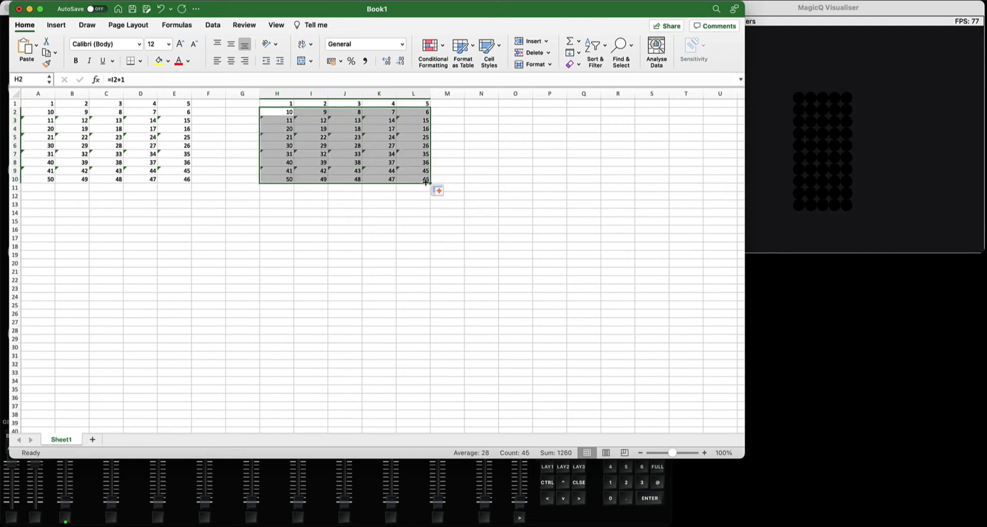
left_click(381, 127)
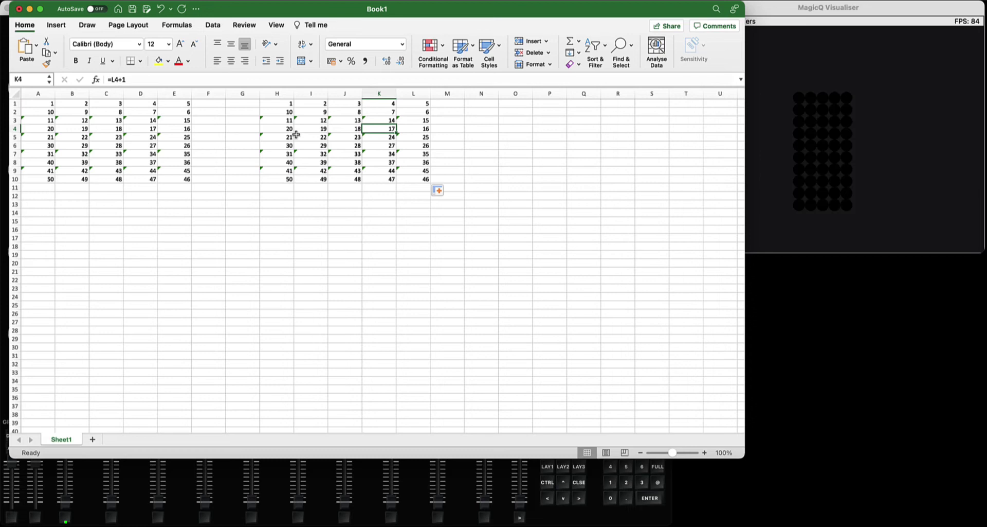
Step: Copy the whole numbering table H1:L10 and switch to MagicQ
left_click_drag(286, 103, 415, 172)
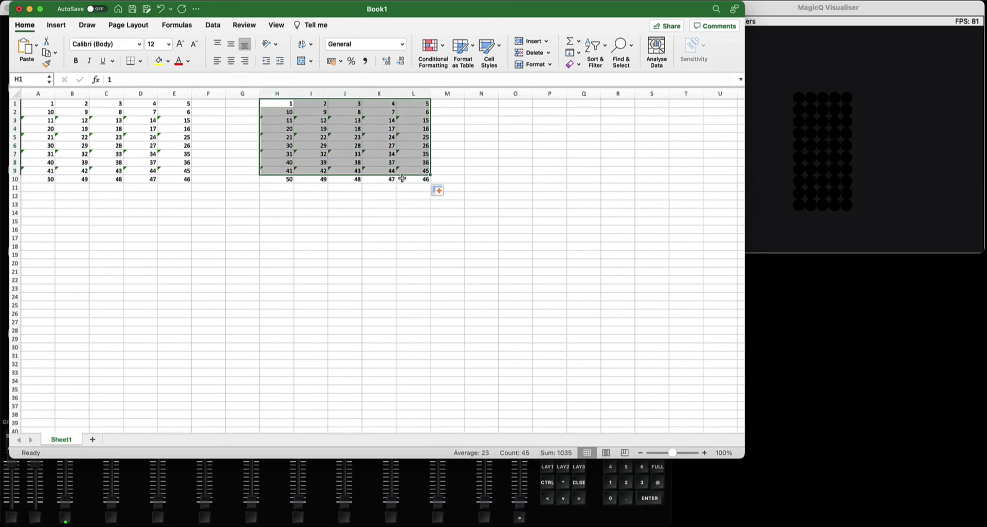
left_click(426, 183, "shift")
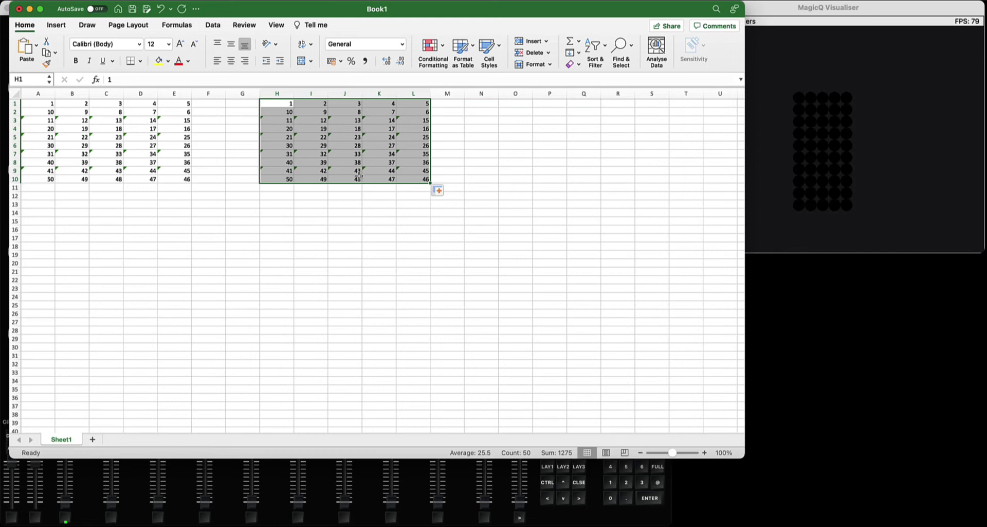
key("super+c")
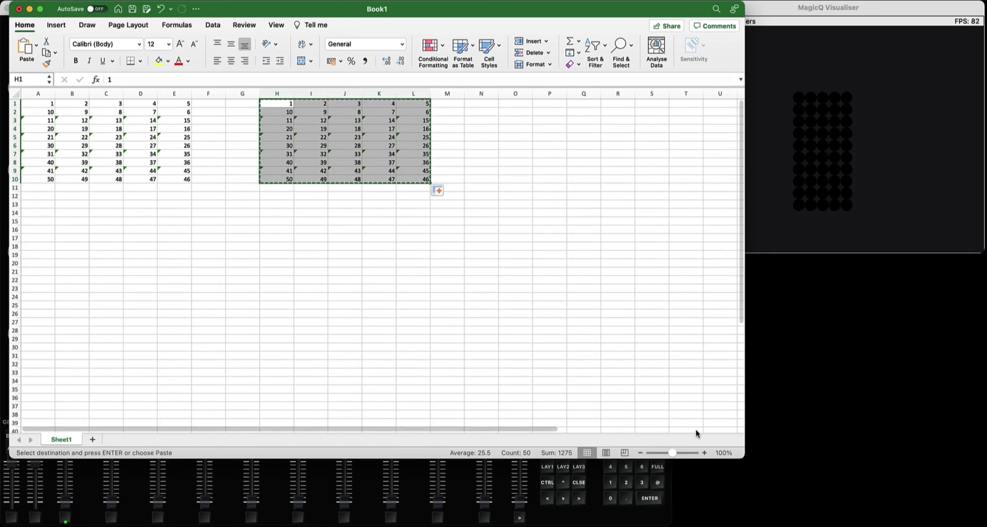
left_click(671, 522)
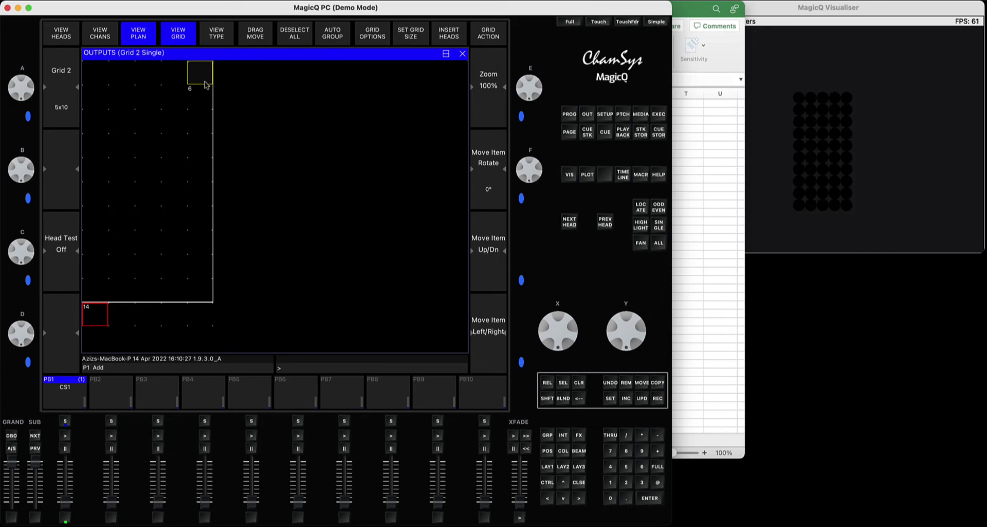
Step: Remove head 6 from its cell in the second row of the 5x10 grid
left_click_drag(204, 80, 197, 89)
left_click(627, 383)
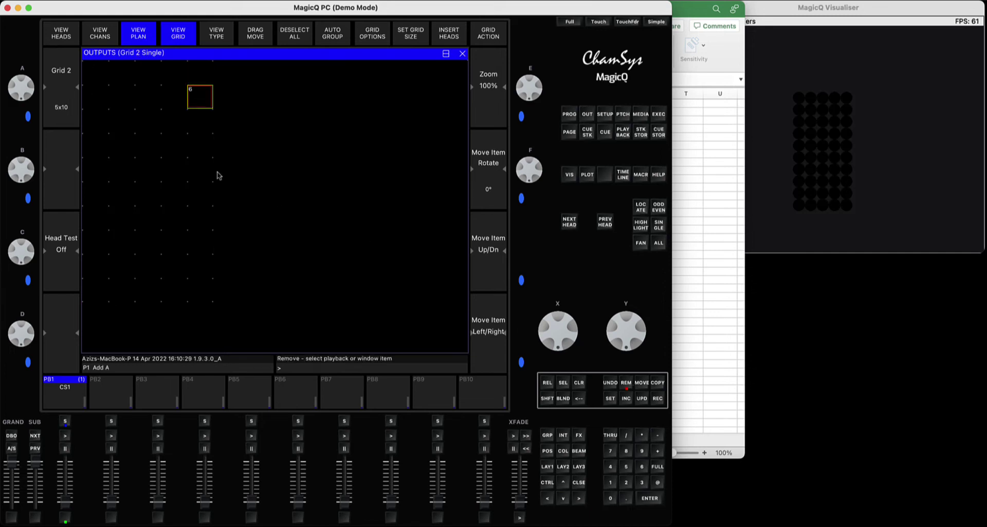
left_click(199, 93)
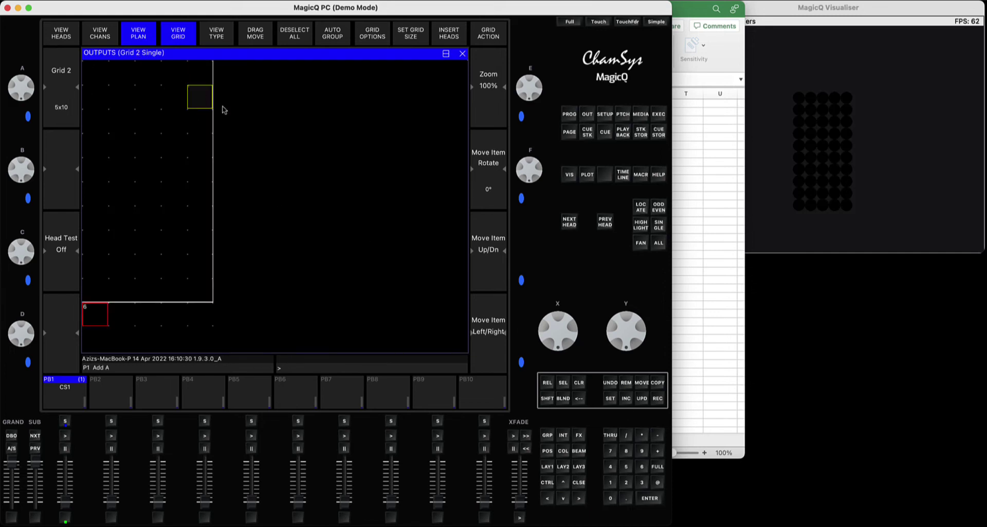
Step: Select all cells of the empty 5x10 grid and paste the copied head numbers into them
left_click(90, 75)
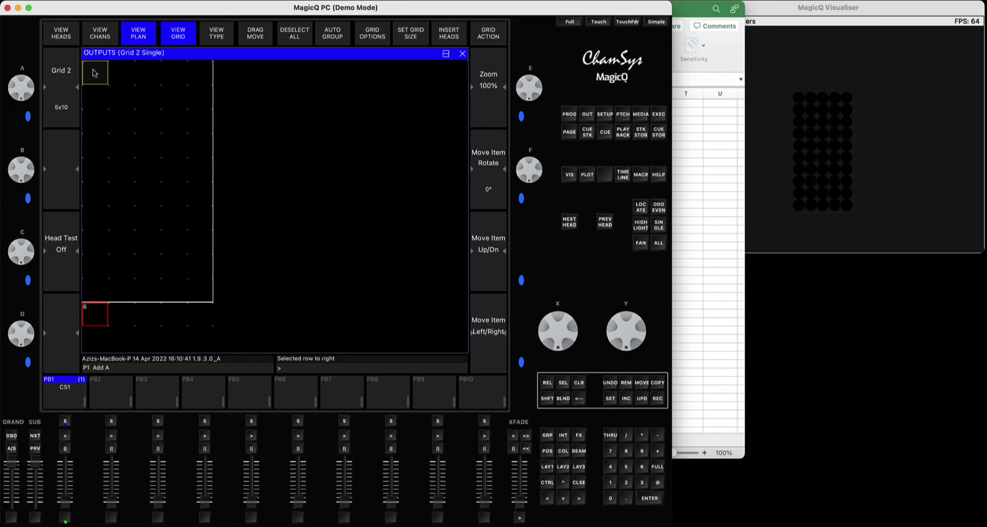
left_click_drag(95, 73, 200, 285)
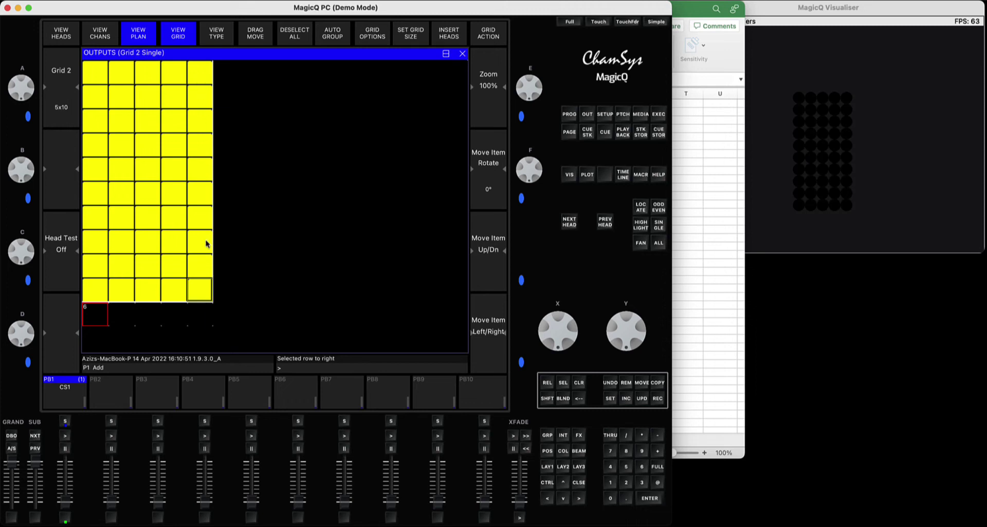
key("super+v")
left_click(102, 76)
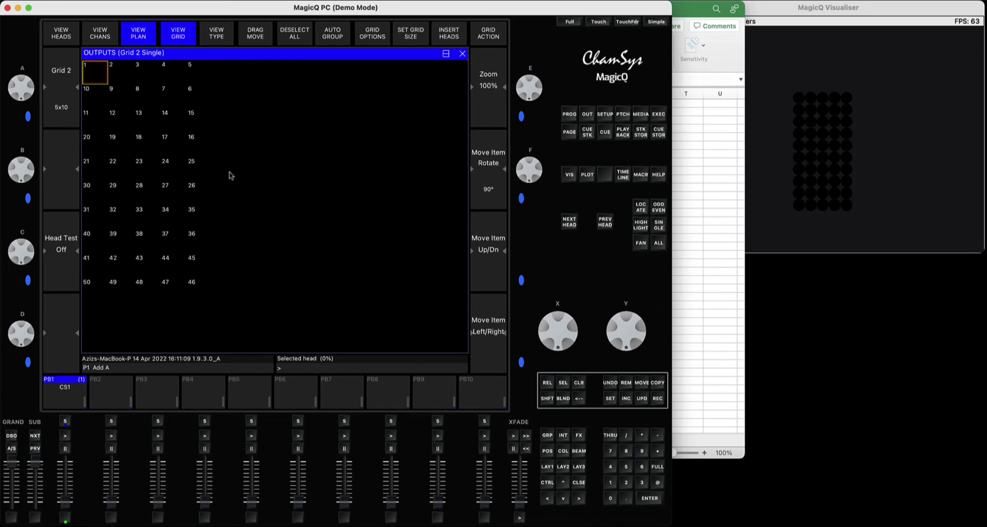
left_click(152, 121)
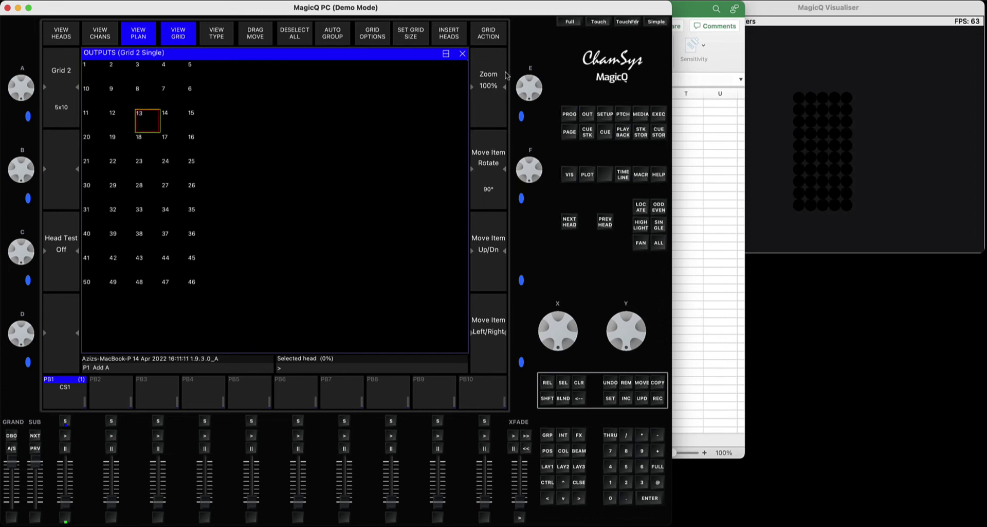
Step: Arrange the visualiser heads from the grid with Back positioning and a horizontal/vertical spacing of 0.2/0.2
left_click(481, 33)
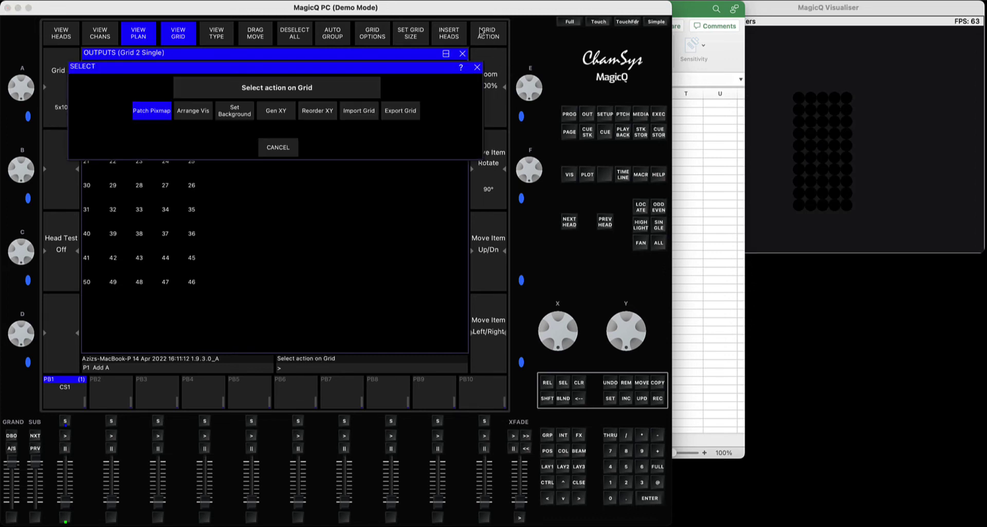
left_click(195, 114)
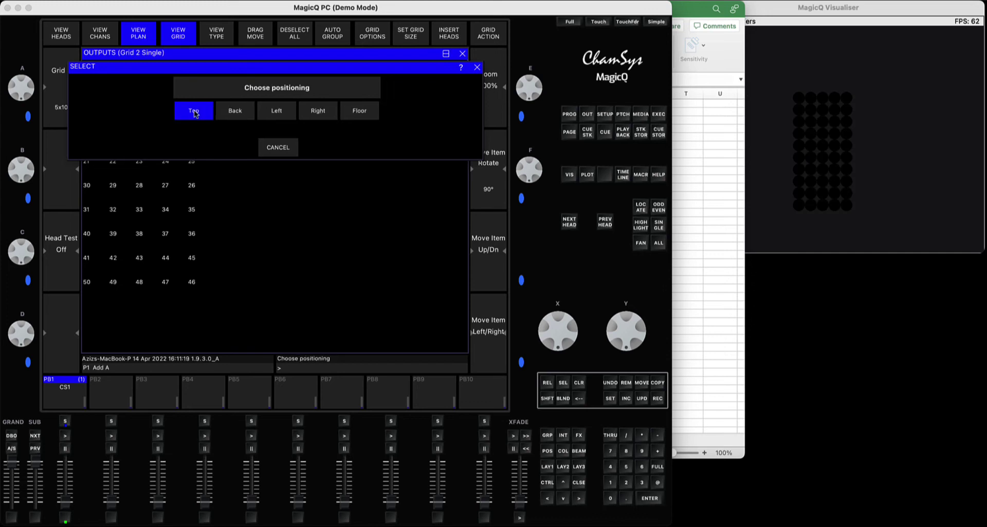
left_click(236, 113)
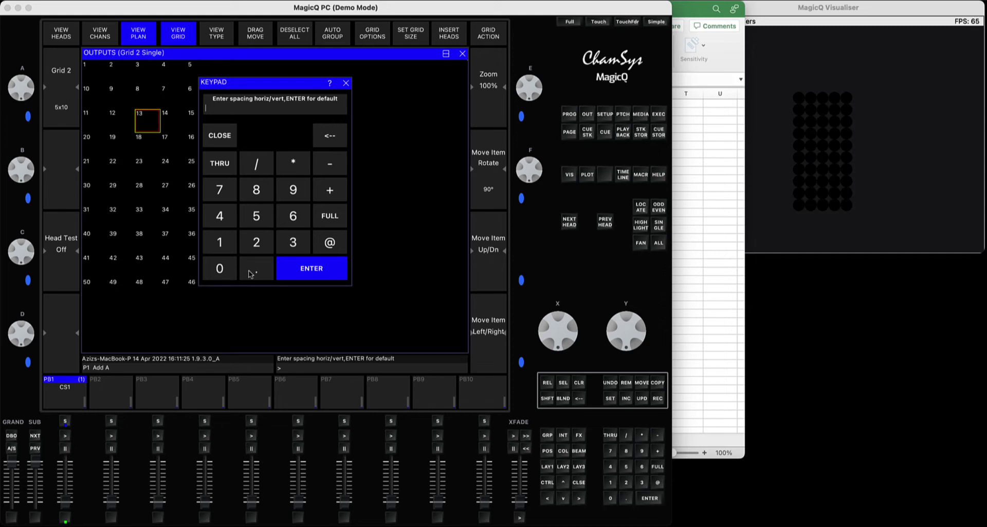
left_click(232, 270)
left_click(256, 270)
left_click(260, 243)
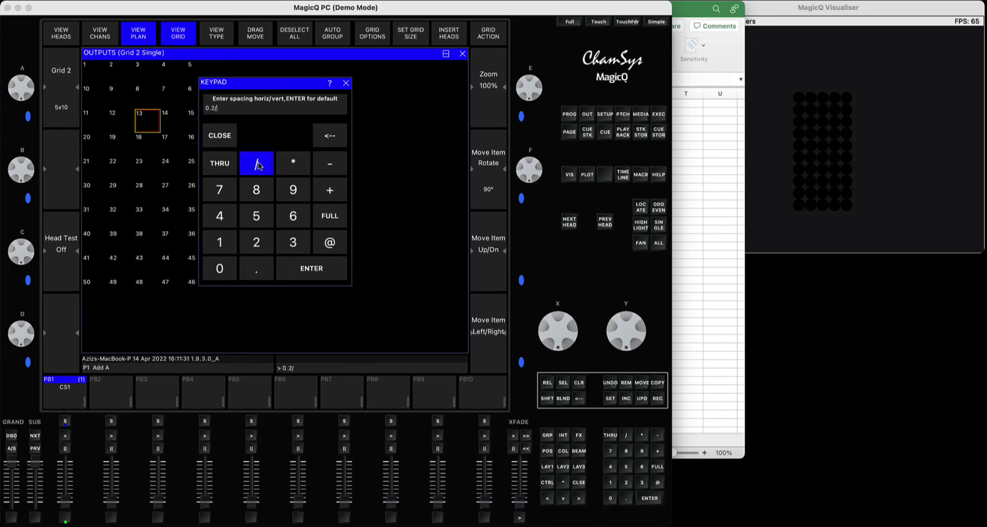
left_click(222, 268)
left_click(252, 263)
left_click(331, 275)
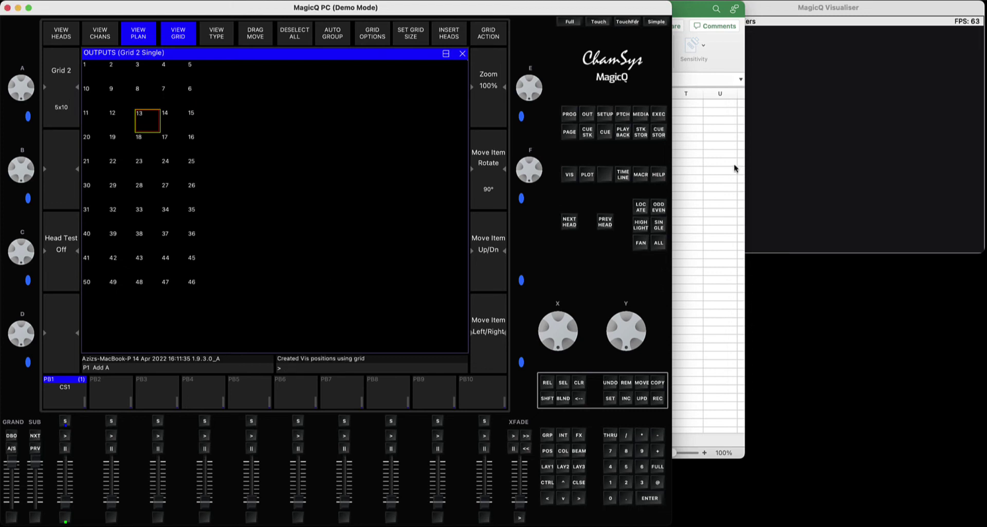
Step: Select the Dimmer group and lower its heads in the visualiser patch to a Y position of 10.30
left_click(834, 152)
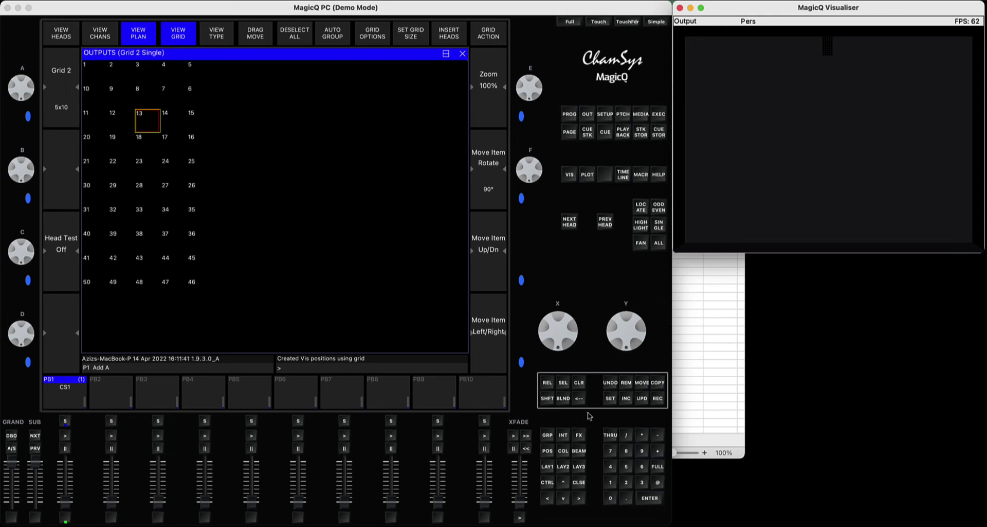
left_click(548, 465)
left_click(95, 75)
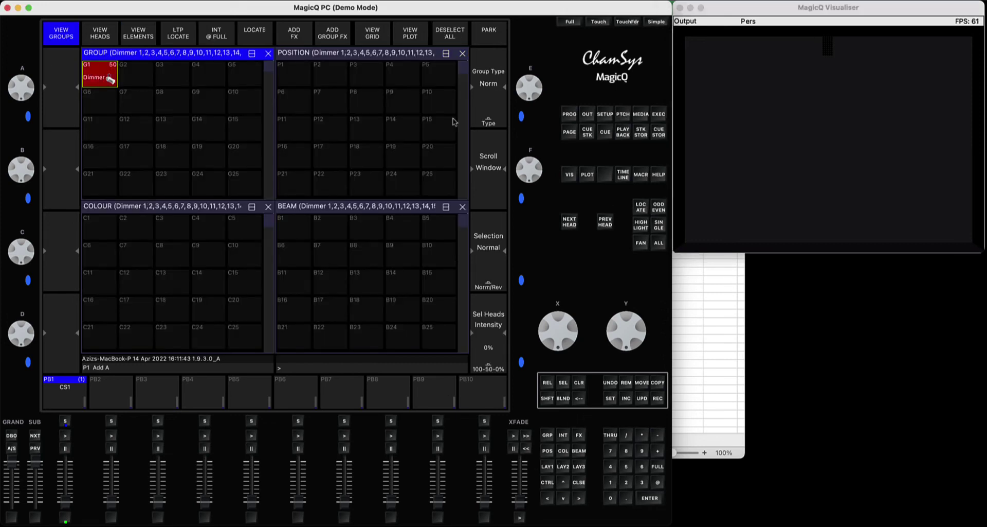
left_click(624, 117)
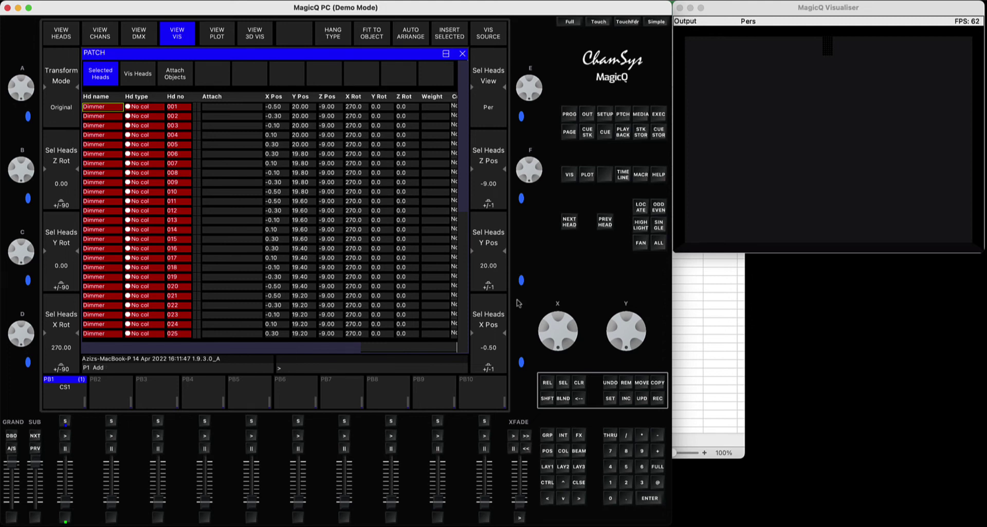
left_click_drag(650, 341, 644, 289)
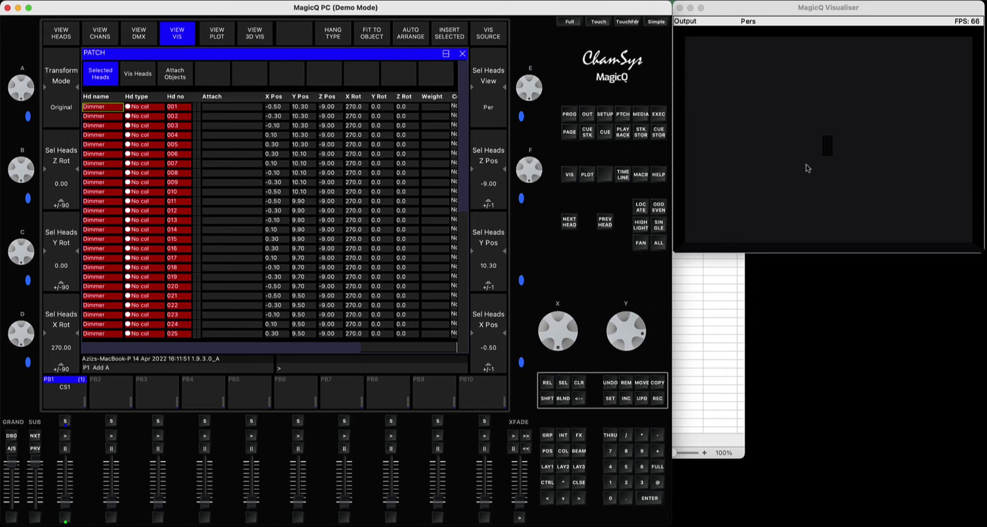
scroll(807, 168, "up", 5)
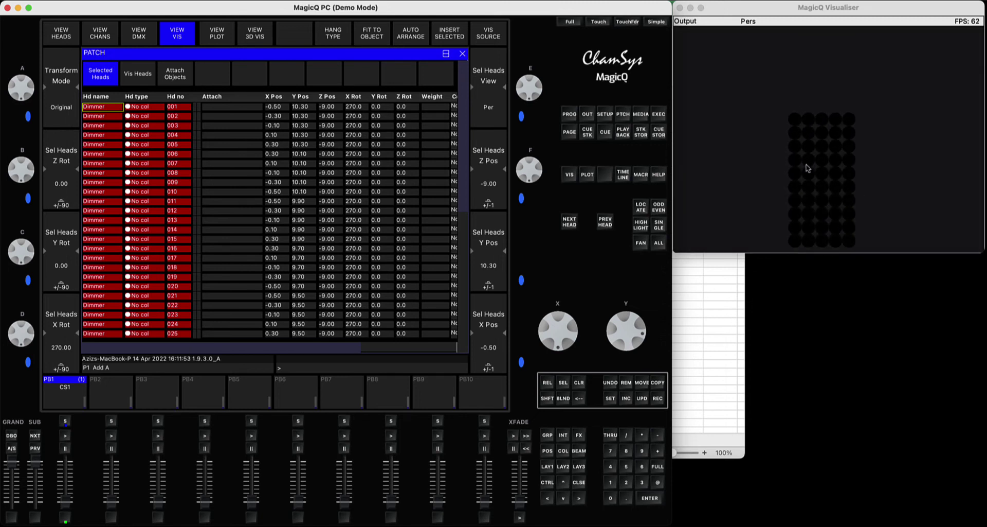
scroll(807, 168, "down", 2)
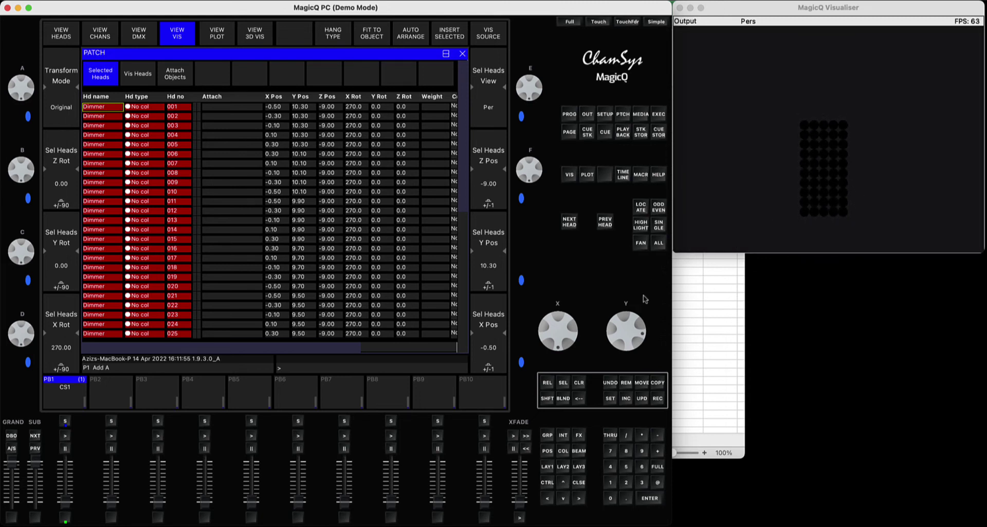
Step: Clear the programmer, and add the dim chase FX to all heads of the Dimmer group
left_click(579, 482)
left_click(579, 383)
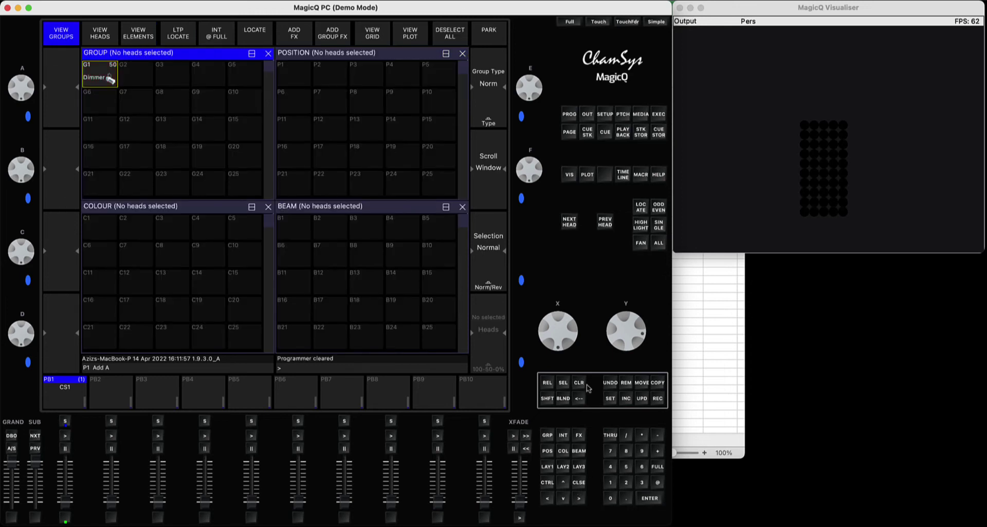
left_click(107, 77)
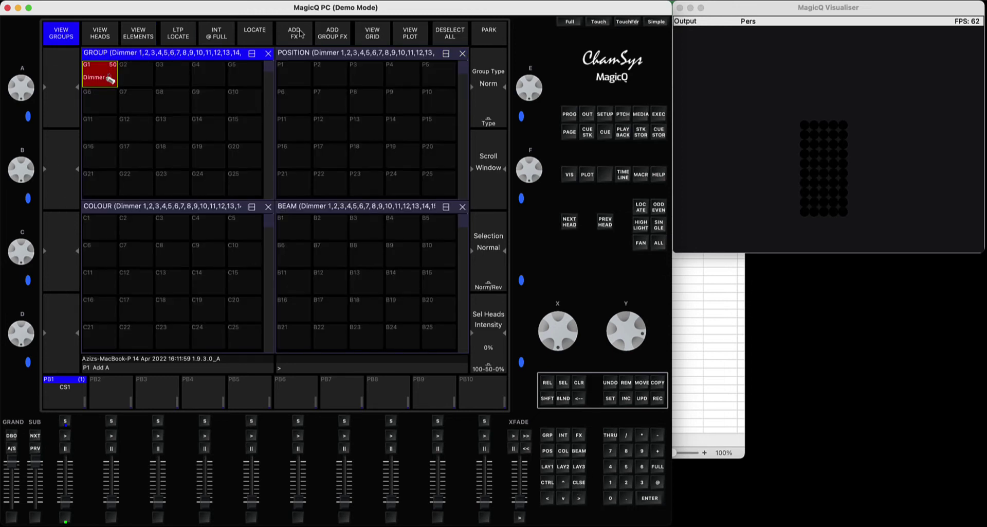
left_click(299, 33)
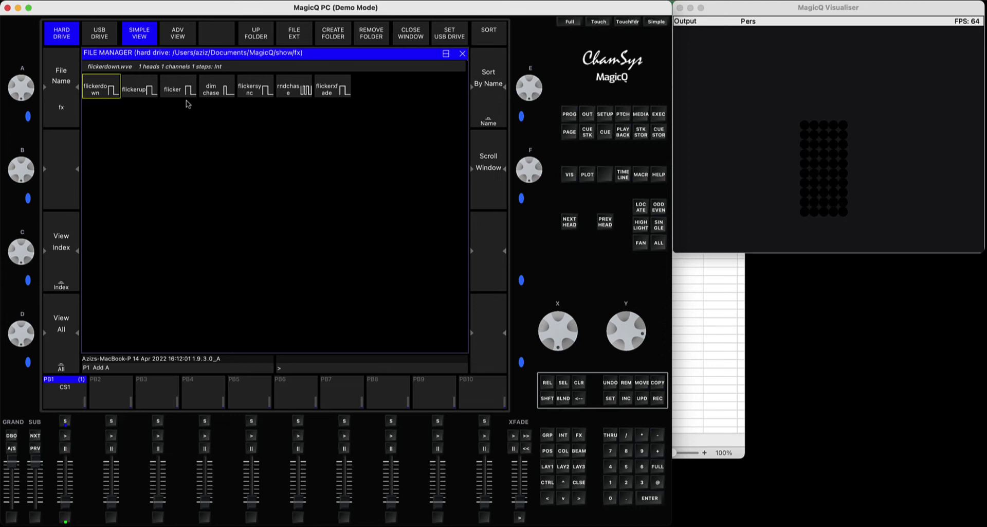
left_click(214, 90)
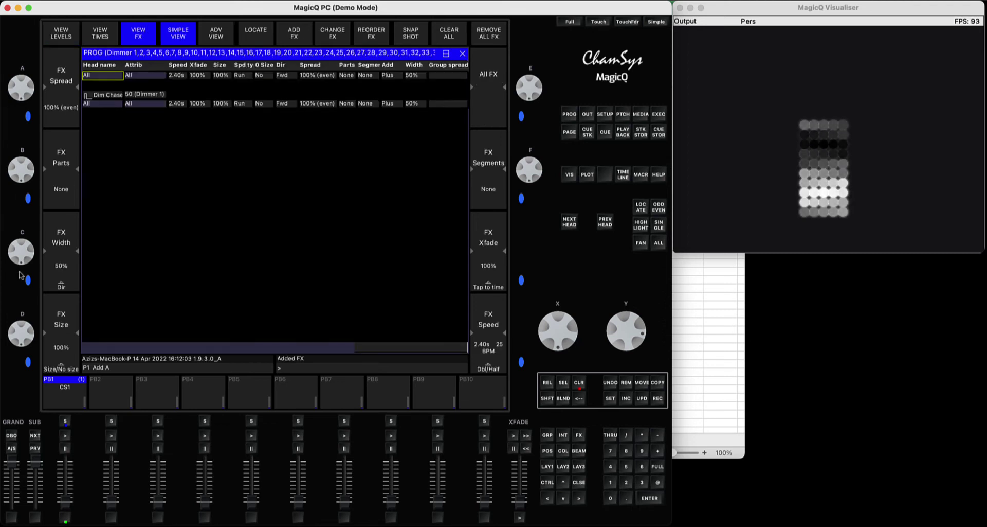
Step: Narrow the FX width to 15% to preview the chase, and clear the programmer
left_click_drag(21, 254, 39, 201)
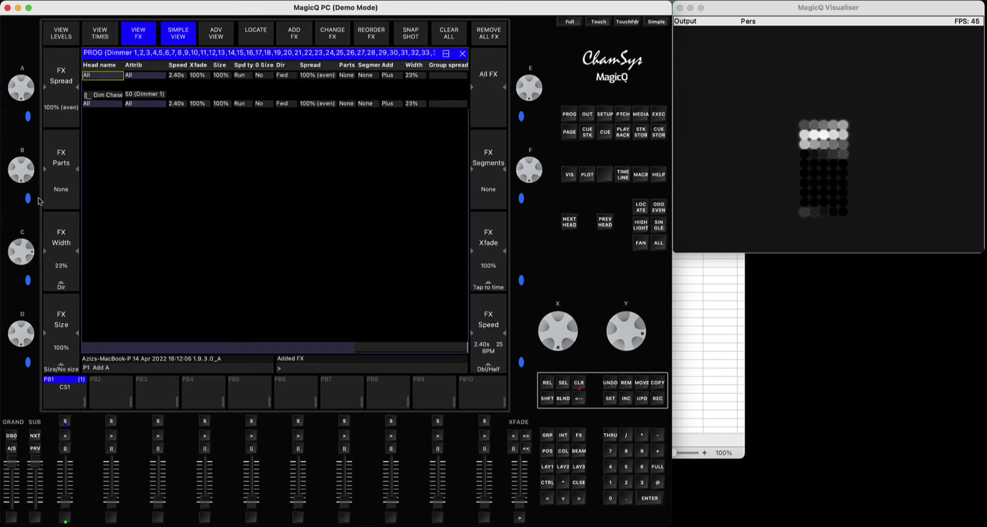
left_click_drag(31, 249, 30, 228)
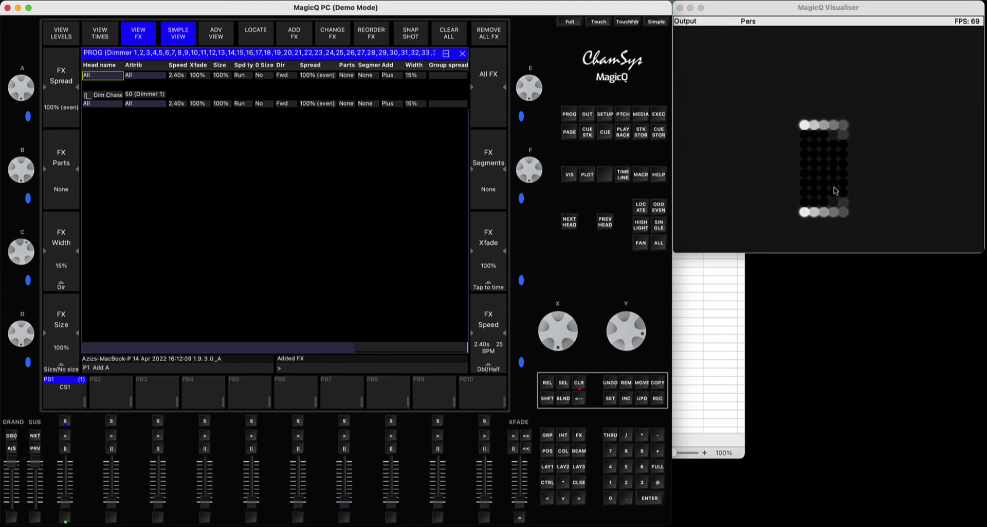
left_click(579, 382)
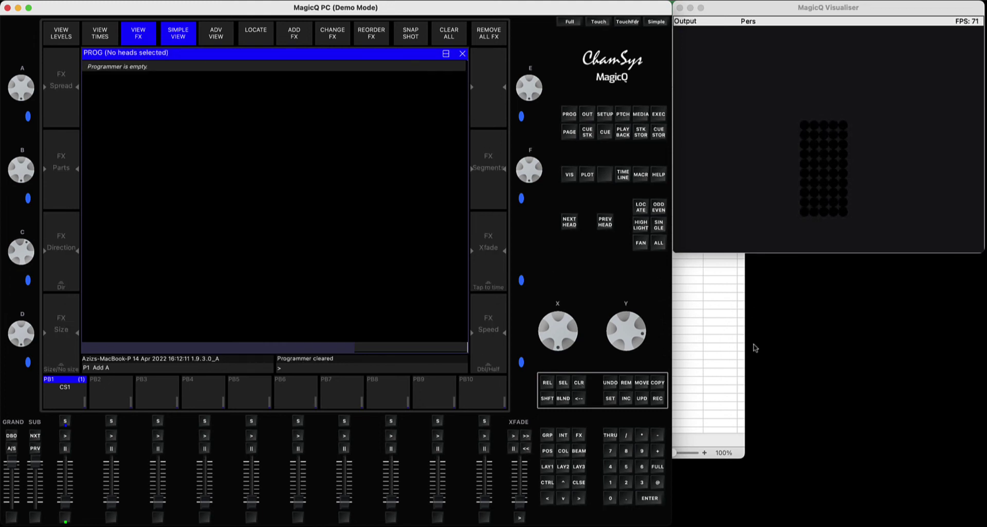
Step: Check the zigzag numbering in Excel against the head numbers in MagicQ's 5x10 output grid
left_click(729, 348)
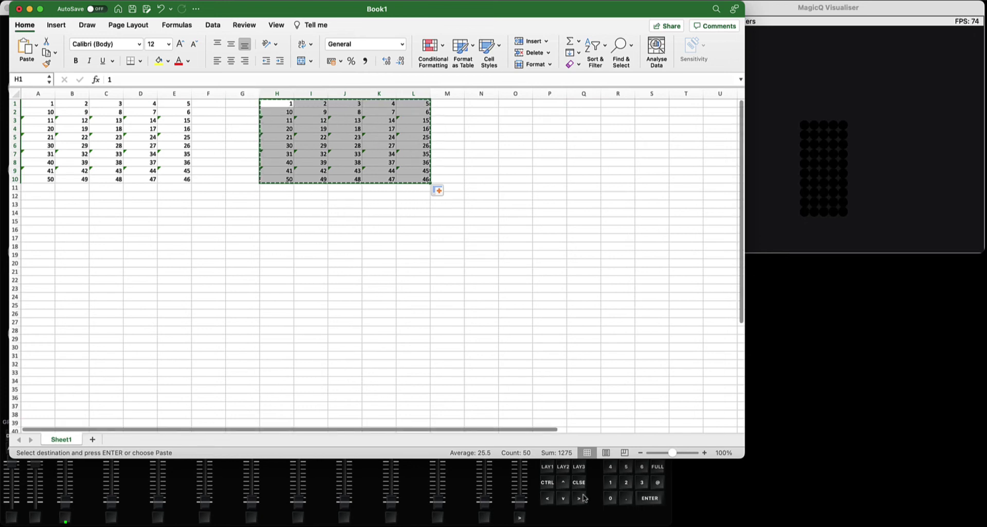
left_click(584, 498)
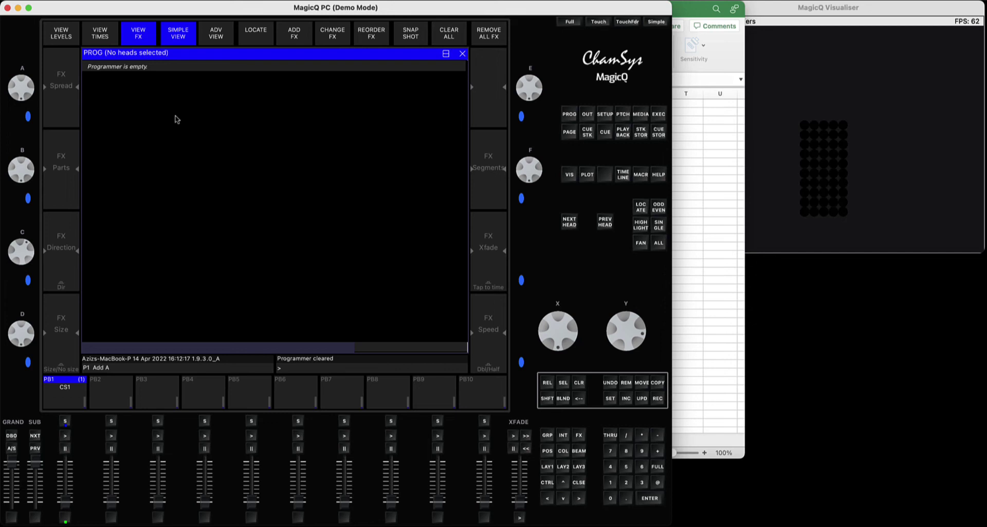
left_click(579, 482)
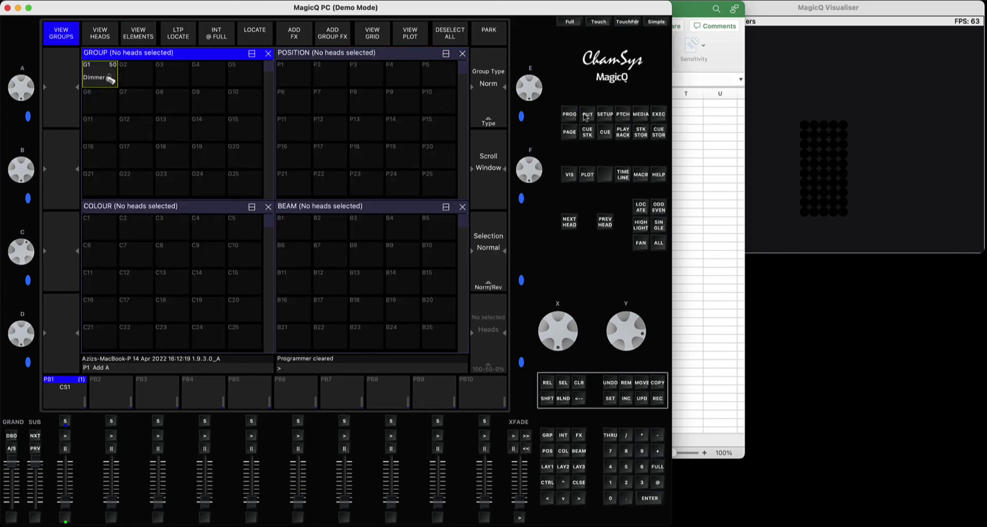
left_click(587, 115)
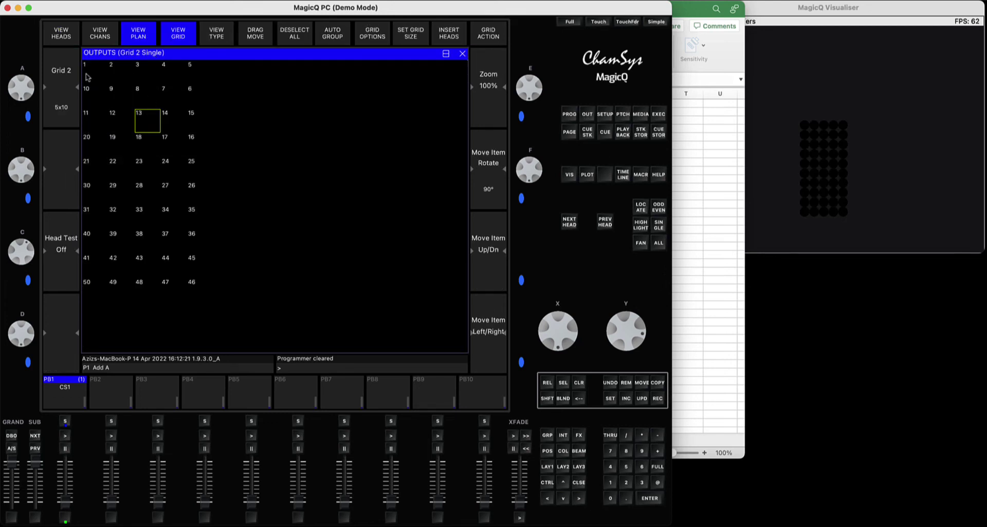
Step: Renumber all 50 patched Generic Dimmer heads starting from head number 101
left_click(623, 114)
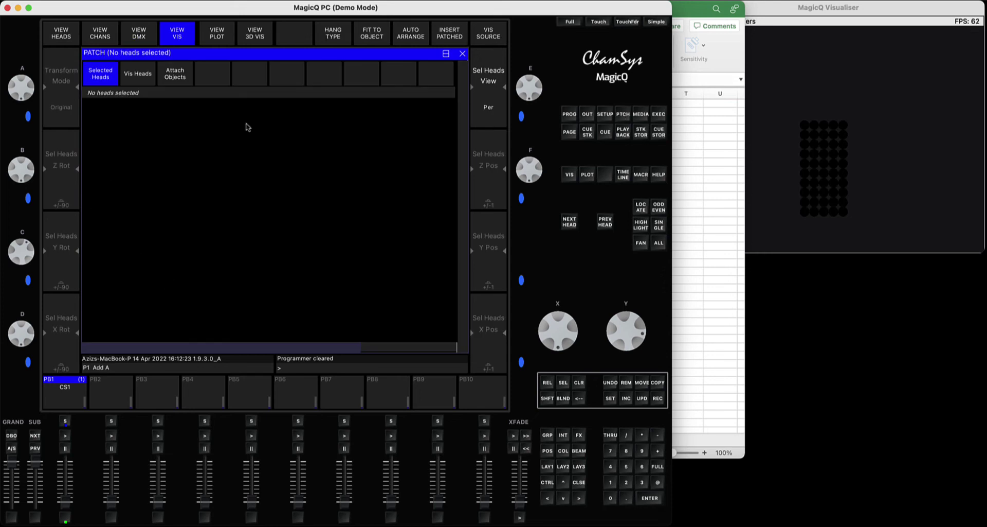
left_click(66, 40)
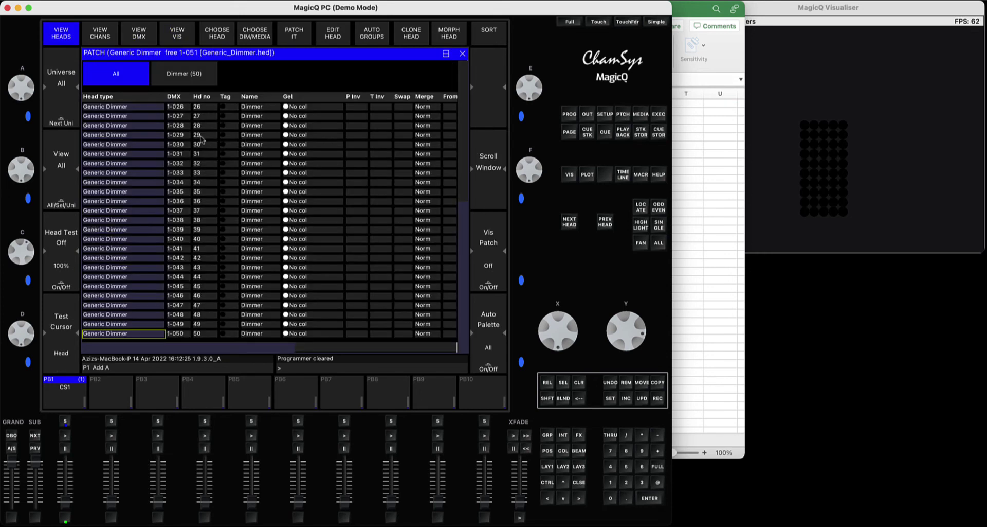
scroll(203, 139, "up", 4)
scroll(202, 139, "up", 6)
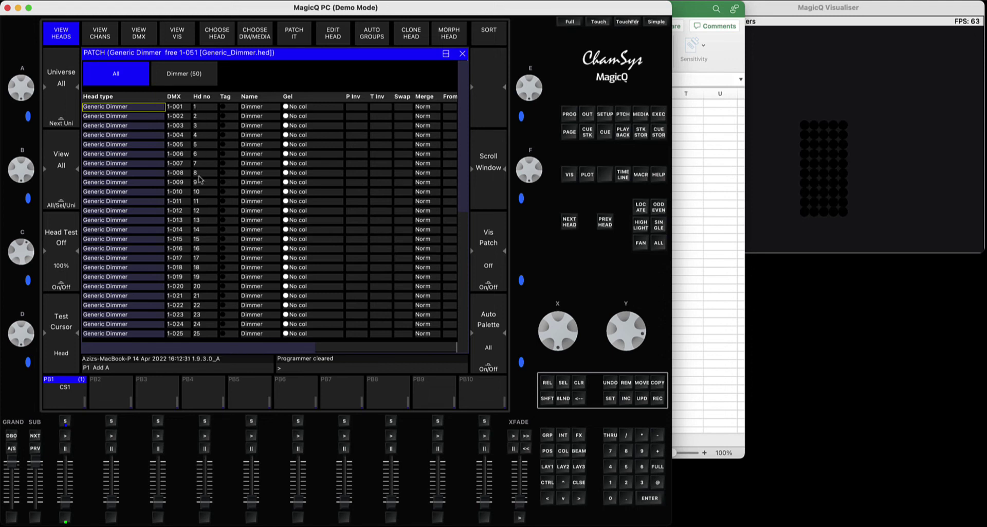
left_click(206, 97)
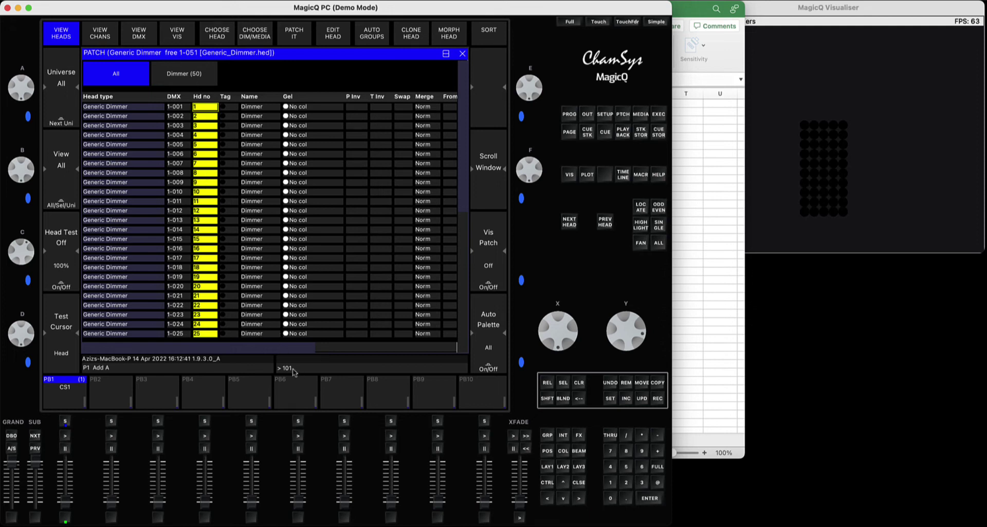
key("Return")
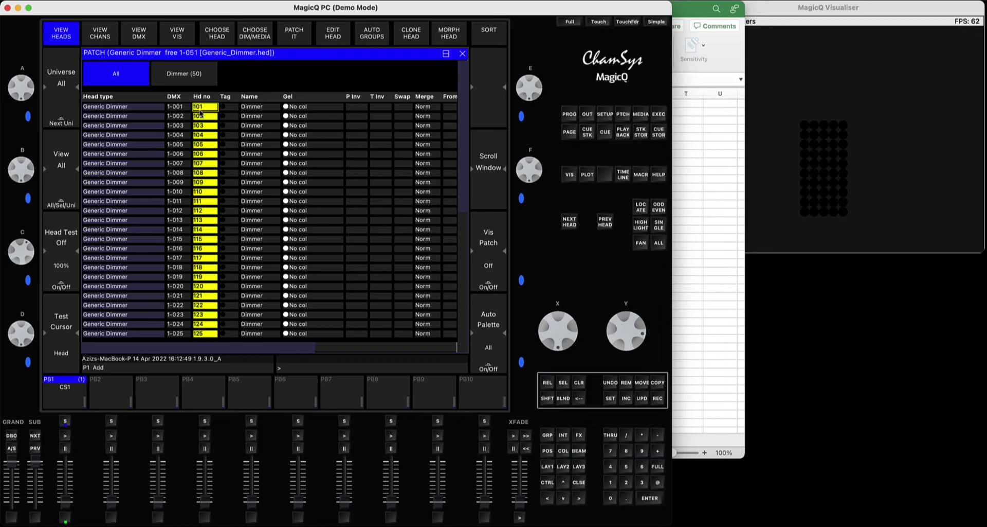
left_click(200, 114)
left_click(200, 125)
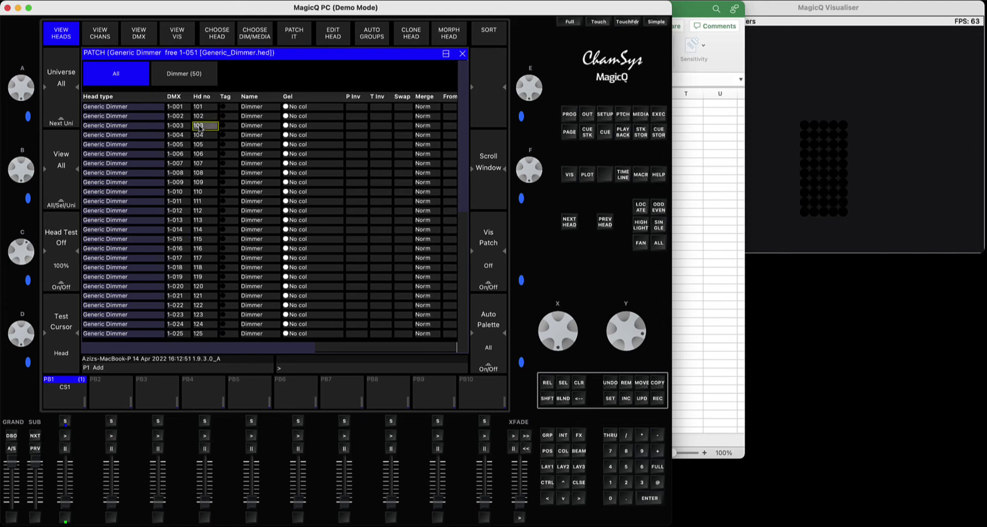
Step: Check the Dimmer group's renumbered heads in the 5x10 grid, clear the selection and move on to Grid 3
left_click(68, 518)
left_click(548, 468)
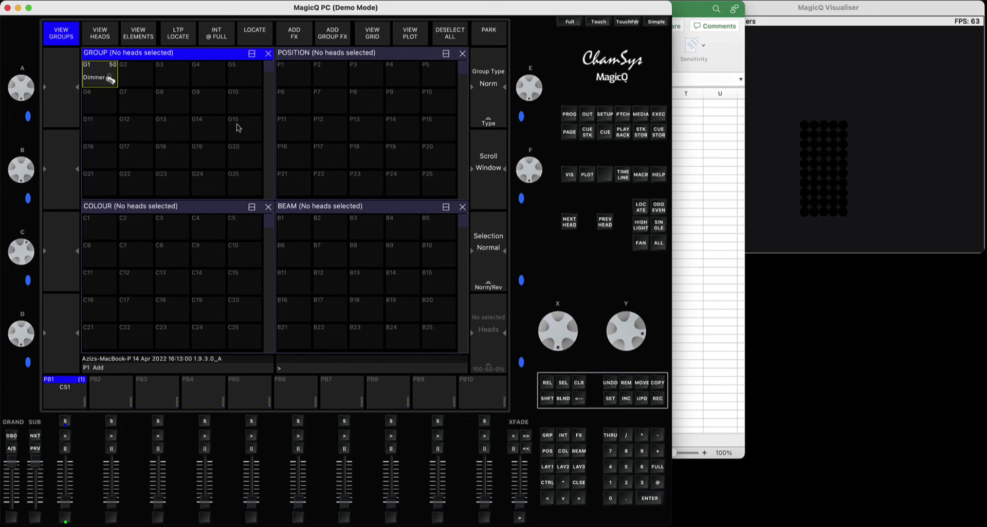
left_click(103, 76)
left_click(588, 115)
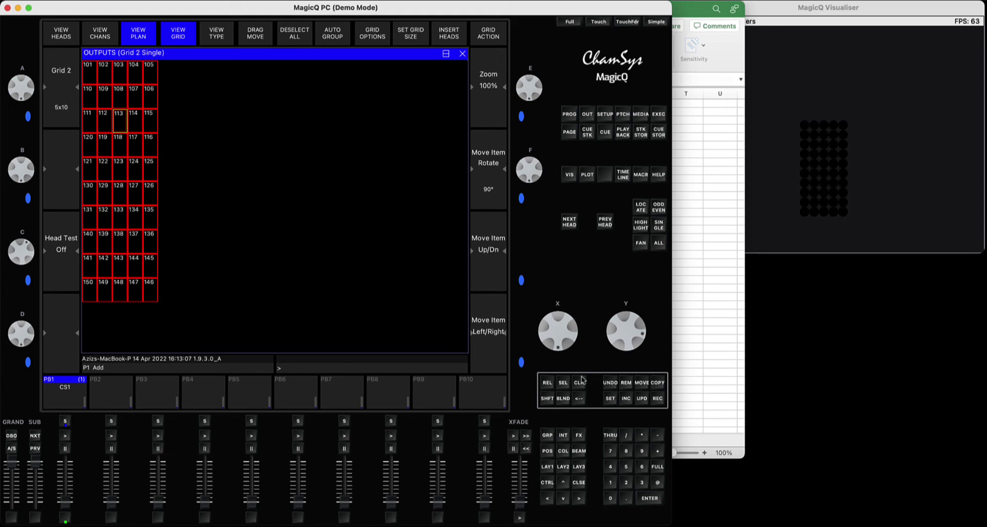
left_click(581, 381)
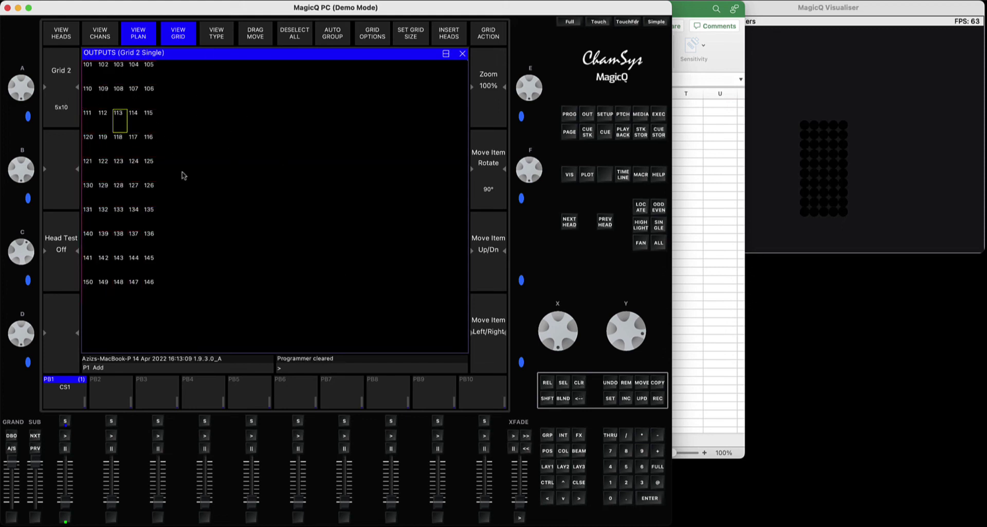
key("Up")
key("Up")
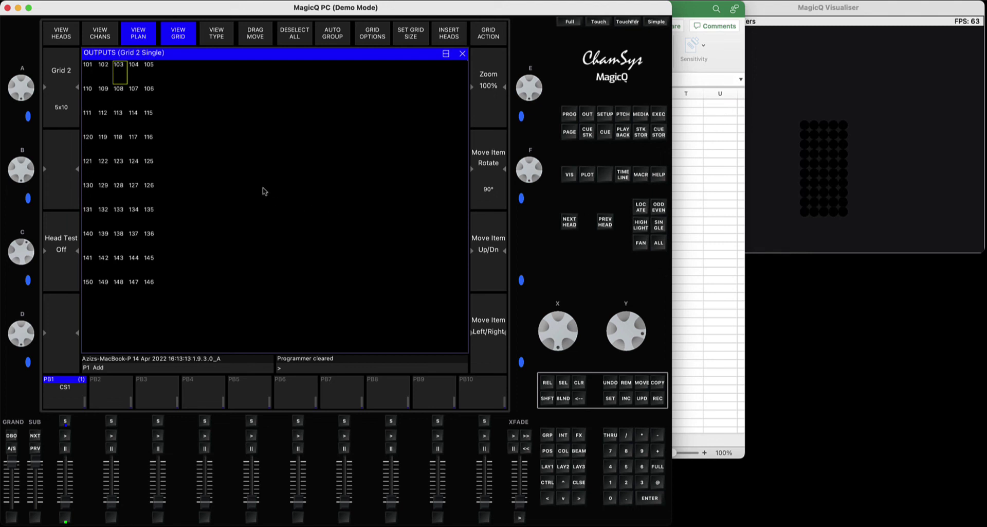
left_click(58, 119)
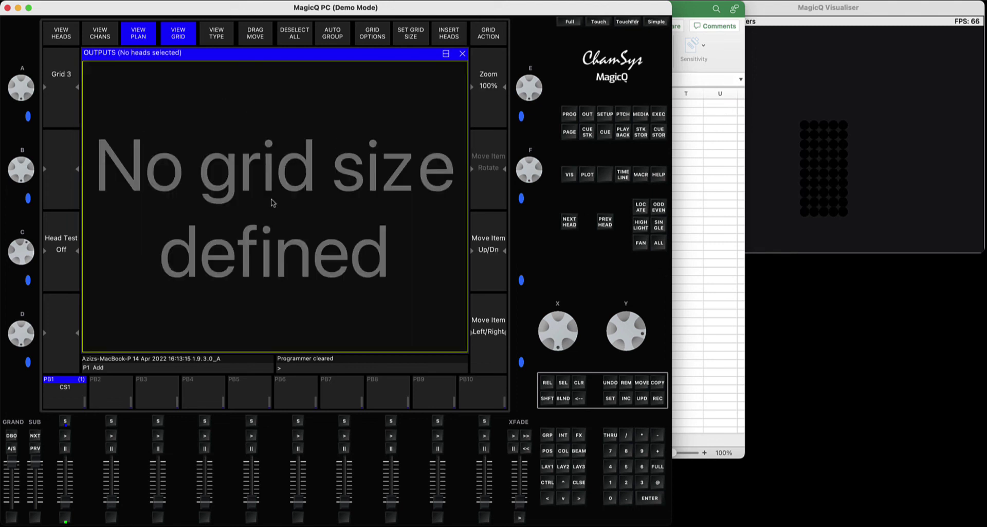
Step: Switch to Excel and set cell H1 to 101 and cell I1 to 102 in the second number table
left_click(726, 189)
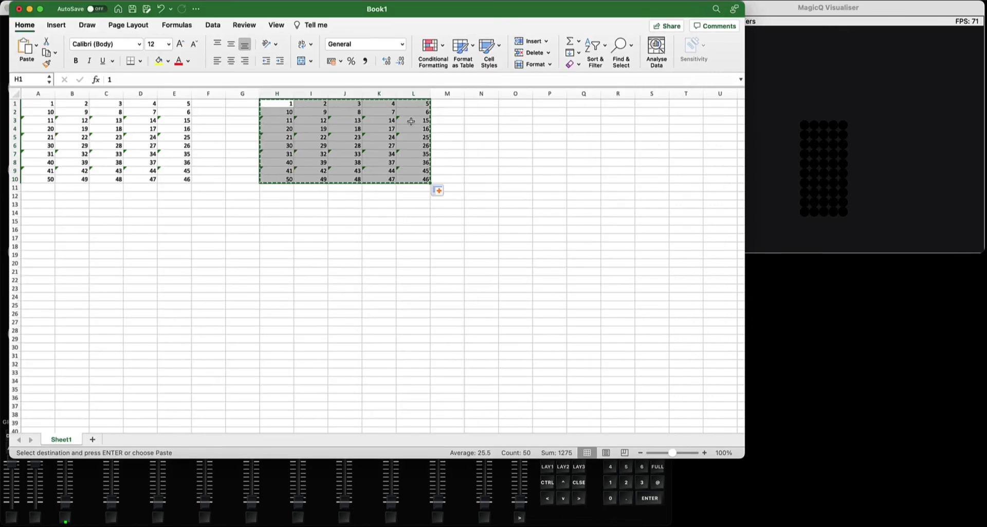
left_click(379, 120)
key("Escape")
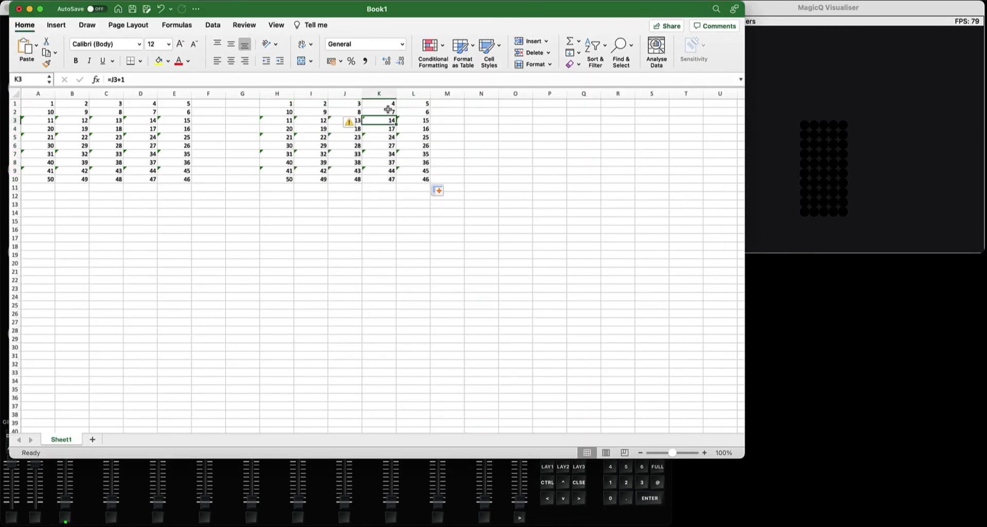
left_click(279, 104)
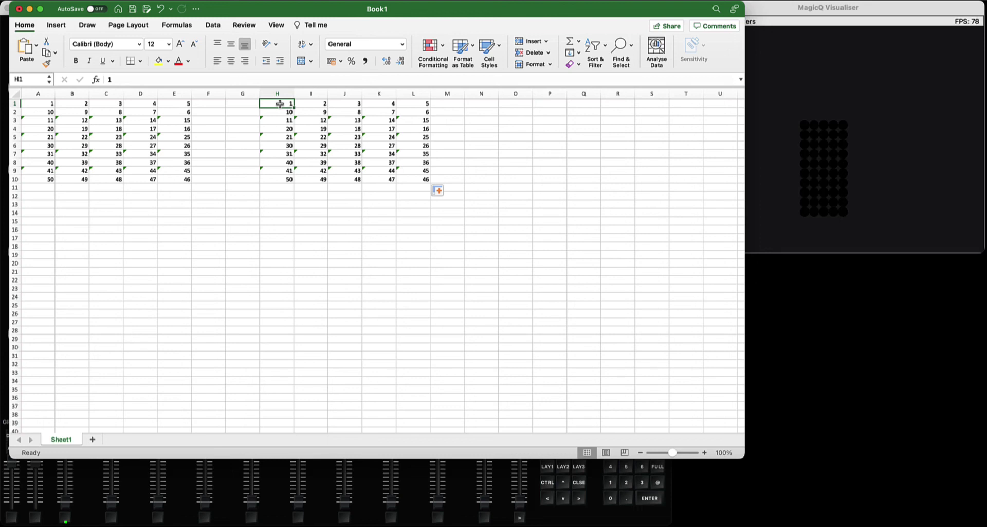
double_click(279, 104)
type("101")
left_click(315, 103)
type("102")
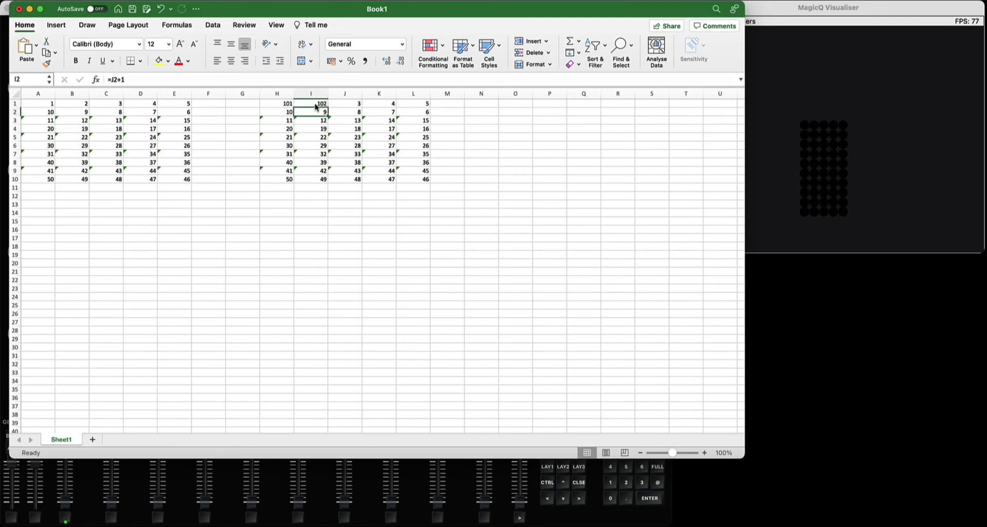
Step: Extend the number series from H1:I1 across to L1 and check the recalculated table down to L10
left_click_drag(284, 104, 425, 108)
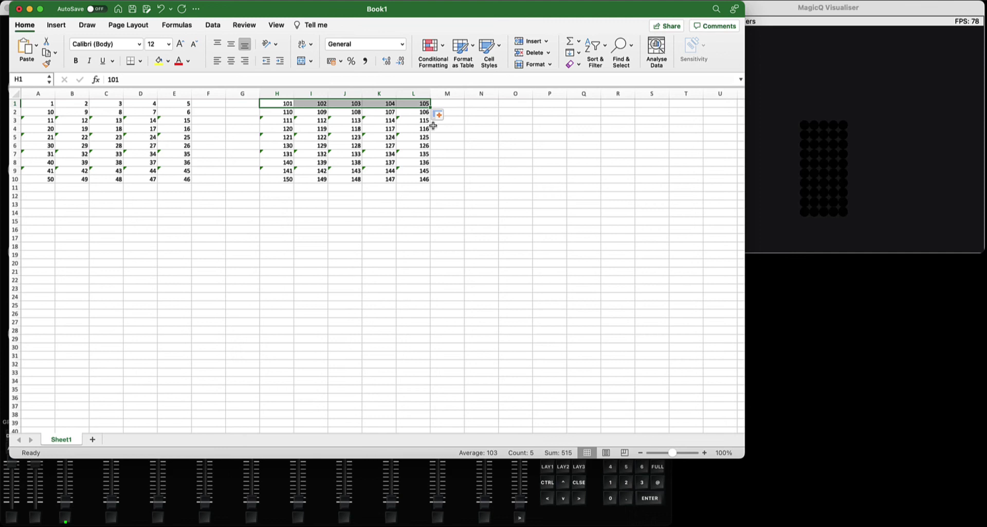
left_click(466, 153)
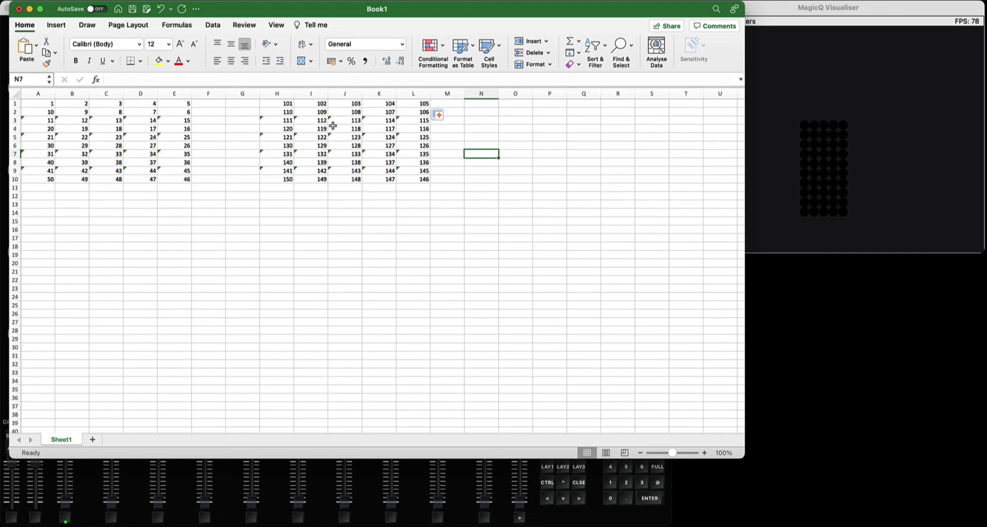
left_click(427, 178)
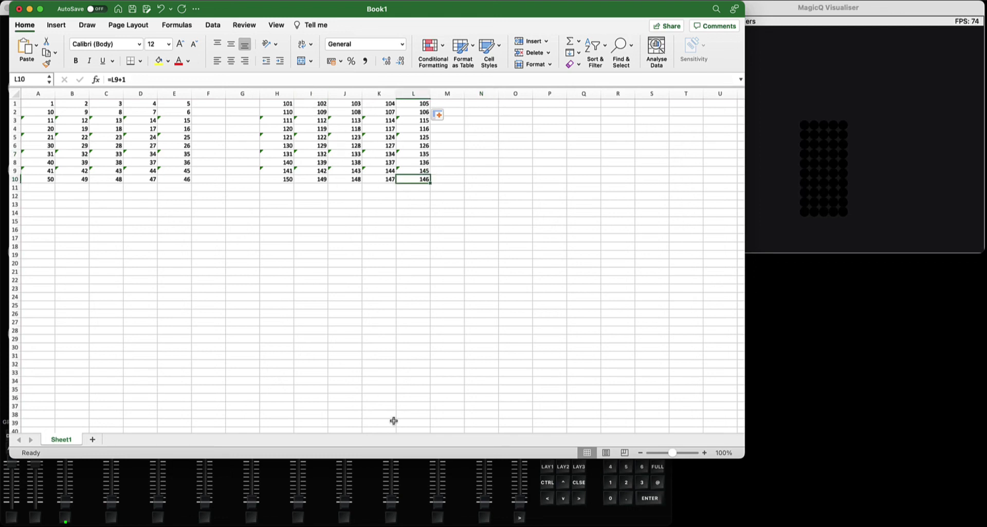
Step: Switch to MagicQ and return to the 5x10 layout in Grid 2
left_click(460, 482)
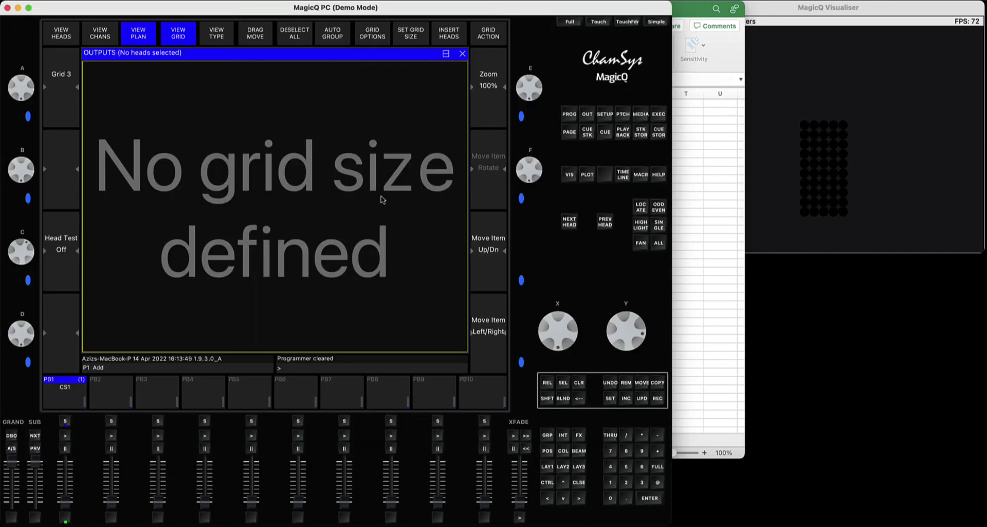
left_click(66, 72)
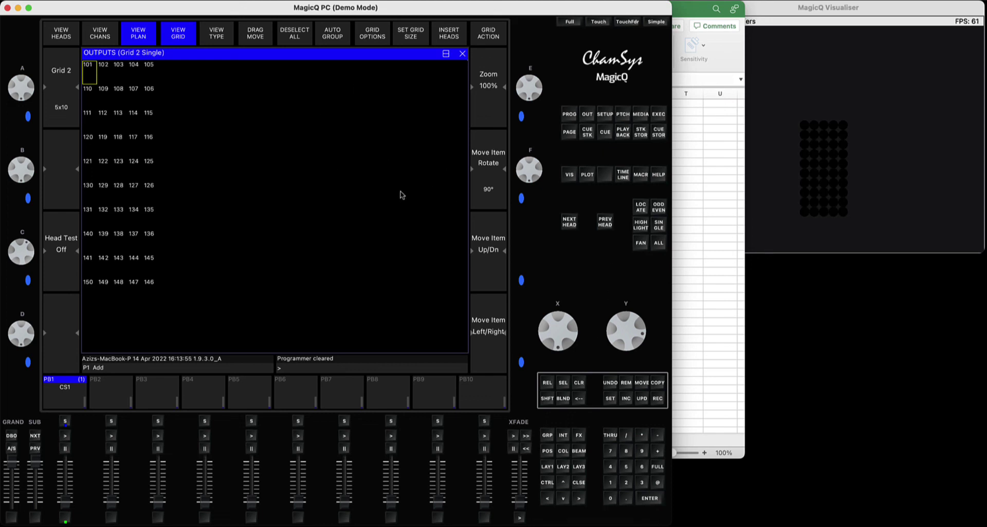
Step: Switch to Excel and enter an irregular head layout: 1 in C21, 2 in D18, 3 in E20, 4 in F24 and 5 in D24
left_click(686, 287)
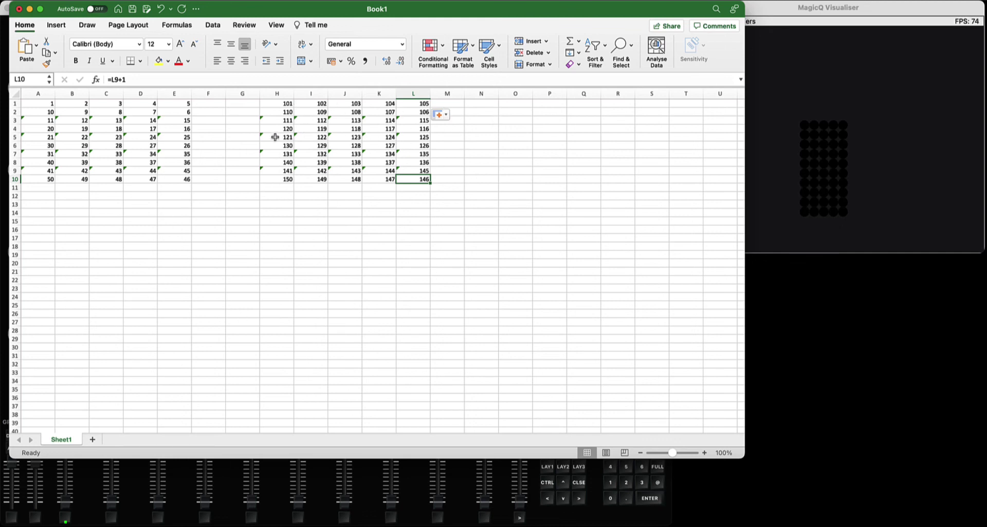
left_click(148, 299)
left_click_drag(145, 294, 121, 271)
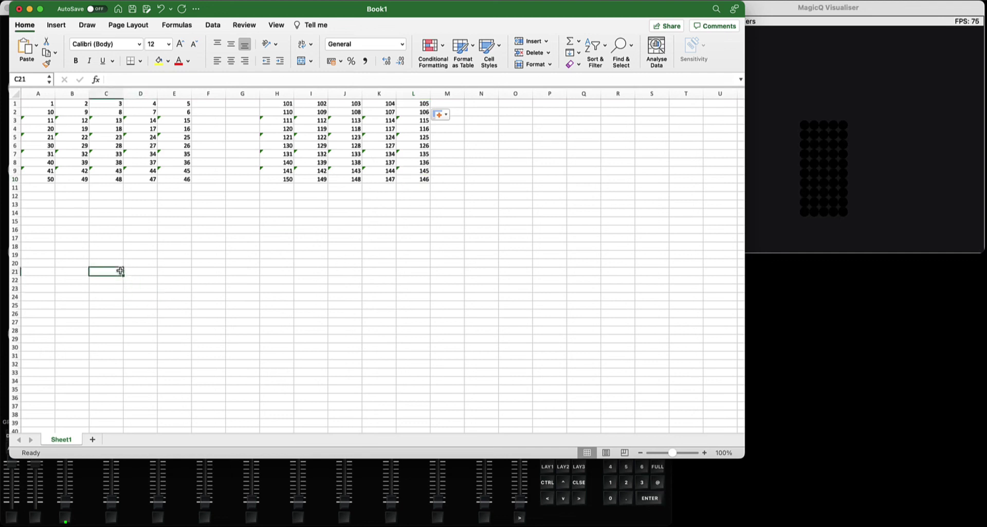
left_click(146, 246)
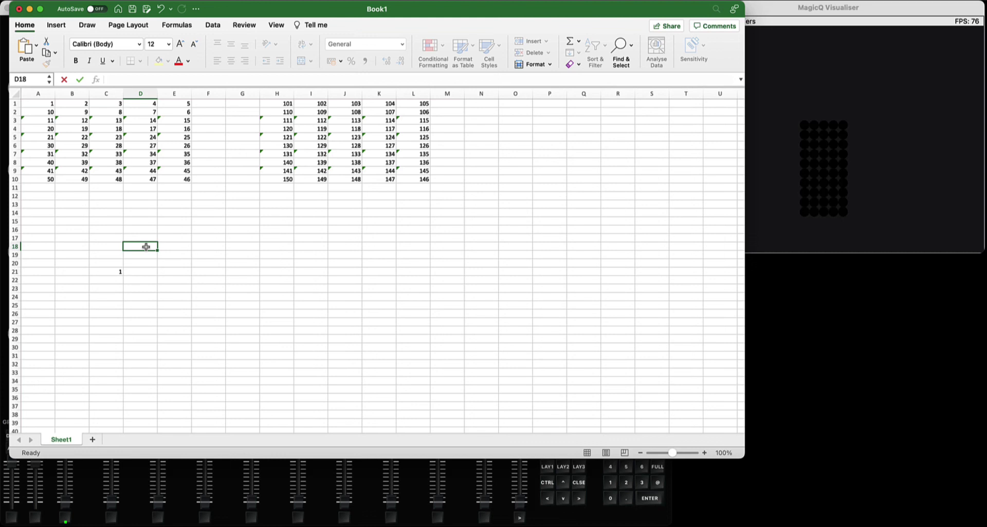
type("2")
left_click(188, 262)
type("3")
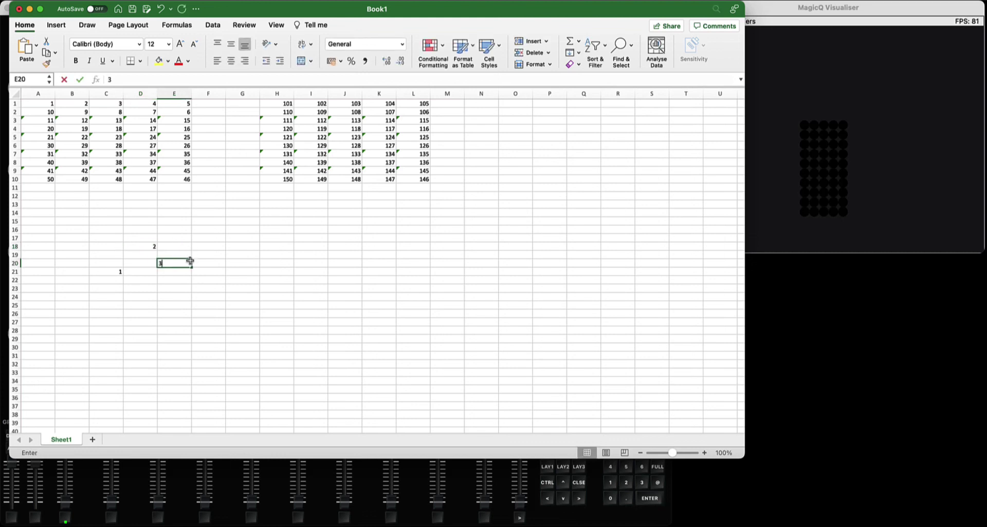
left_click(206, 297)
type("4")
left_click(144, 298)
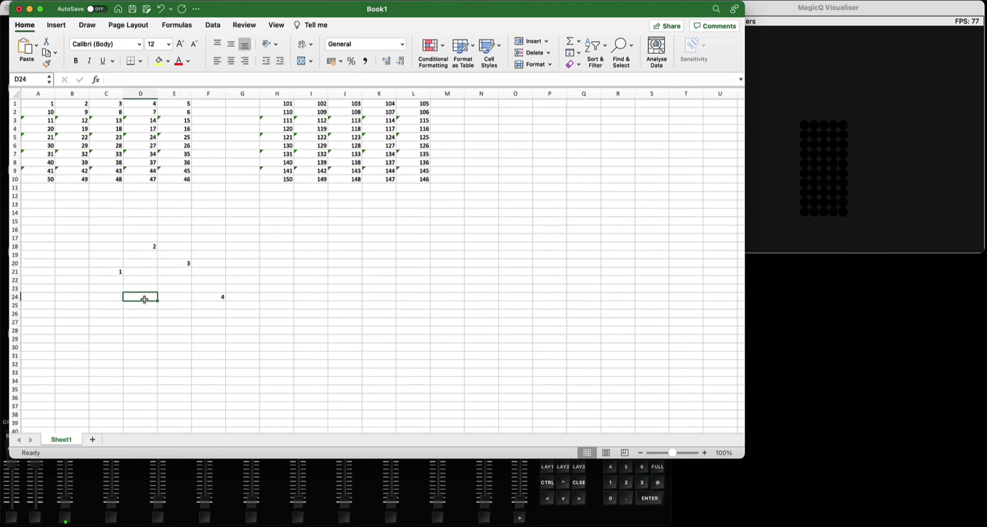
type("55")
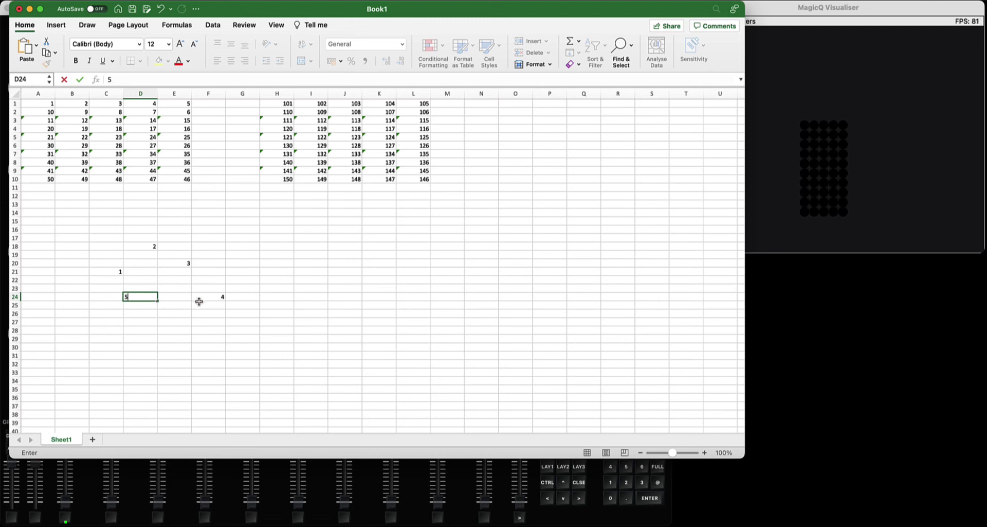
left_click(200, 303)
Step: Select the irregular layout block C18:F24, and switch to Grid 3 in MagicQ
left_click(117, 246)
left_click_drag(117, 245, 203, 297)
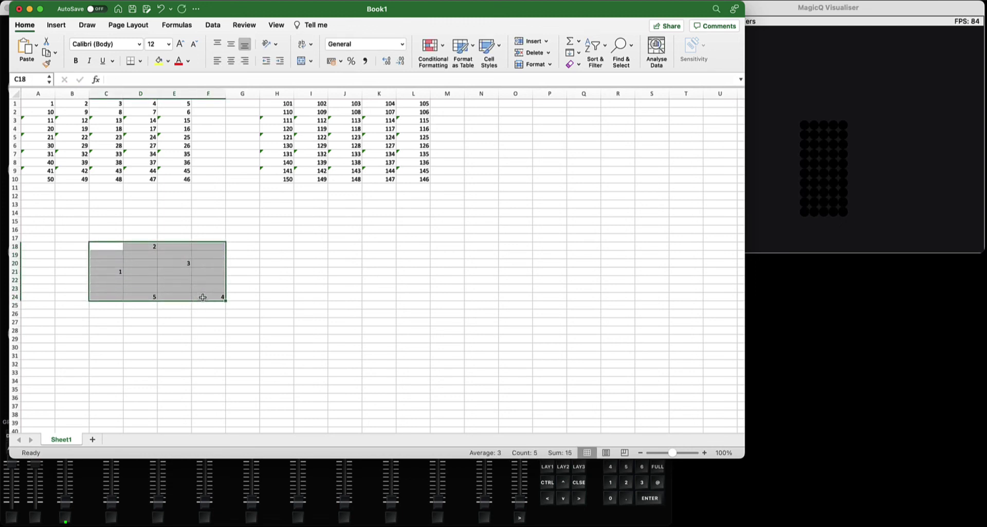
left_click(456, 478)
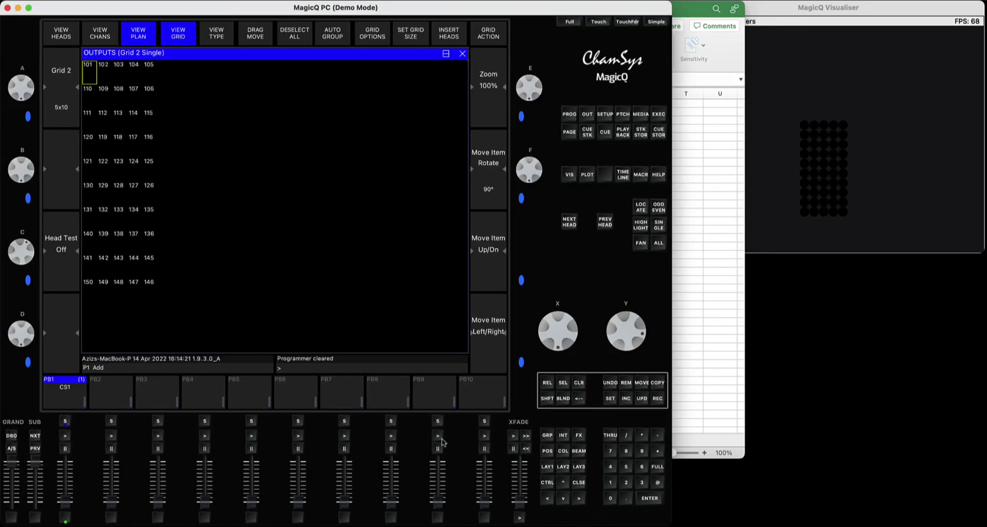
left_click(72, 104)
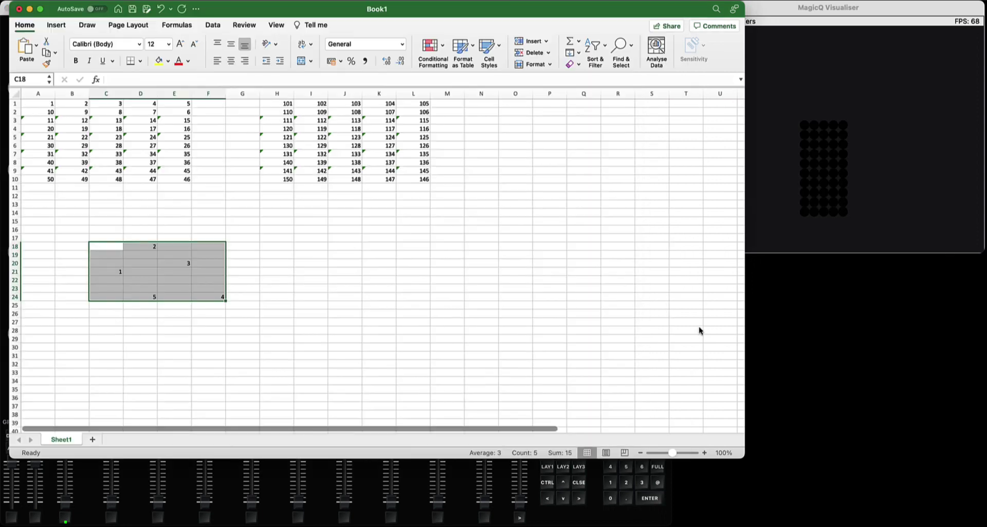
Step: Review the irregular layout in Excel, return to MagicQ and bring the Visualiser window to the front
left_click(684, 340)
left_click(647, 514)
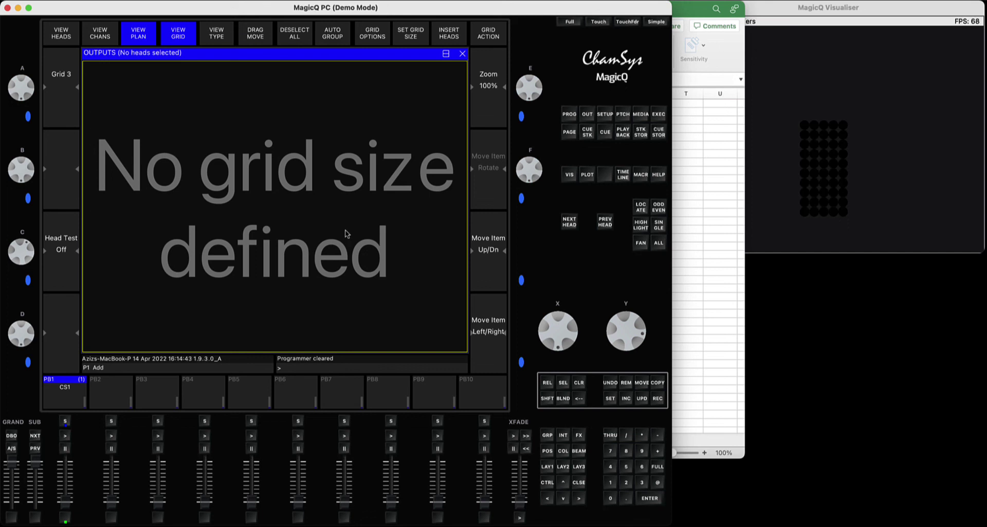
left_click(881, 238)
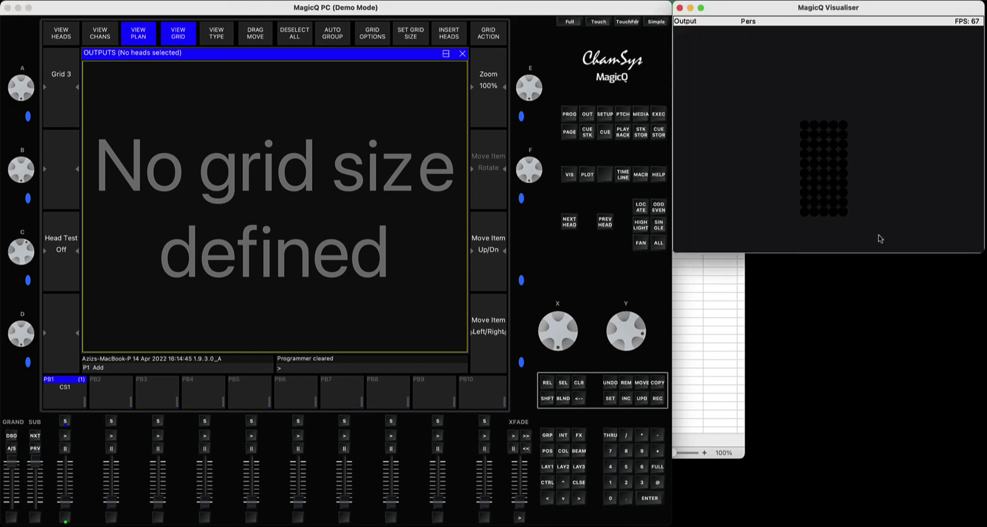